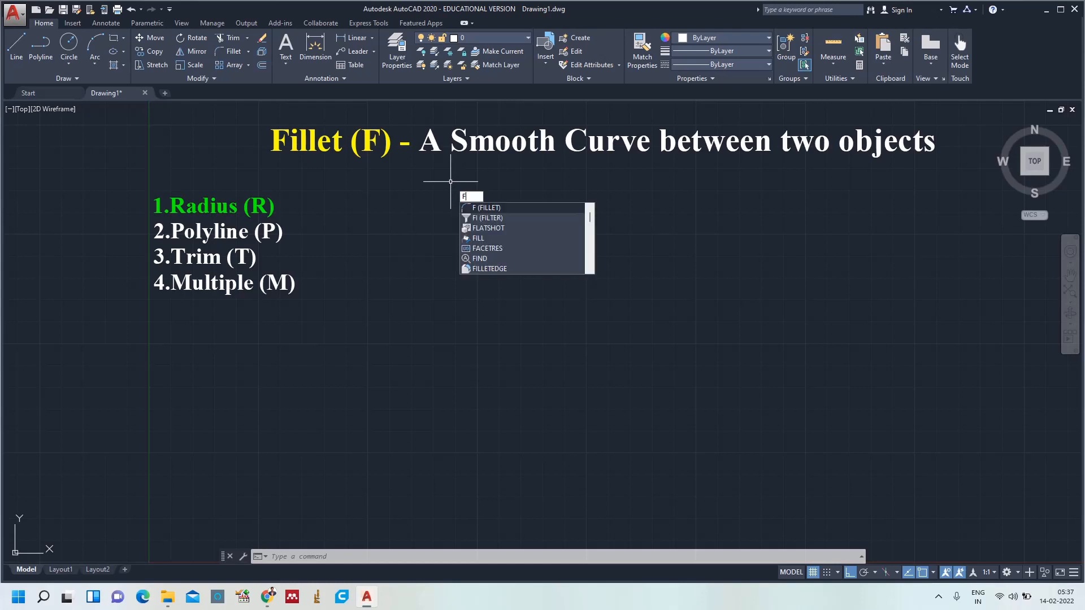
pyautogui.press('Return')
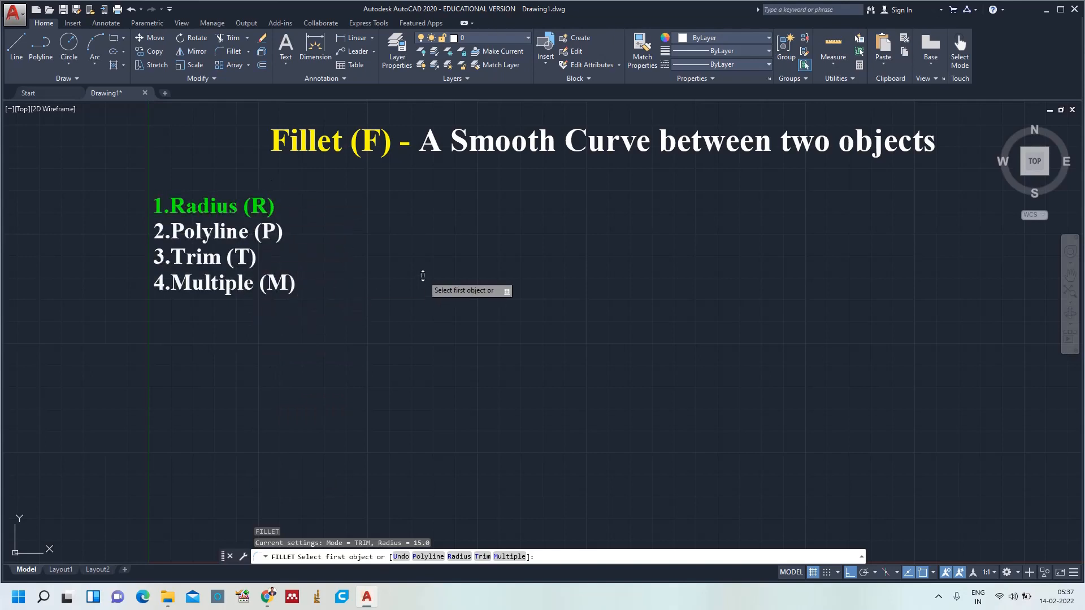
pyautogui.press('Escape')
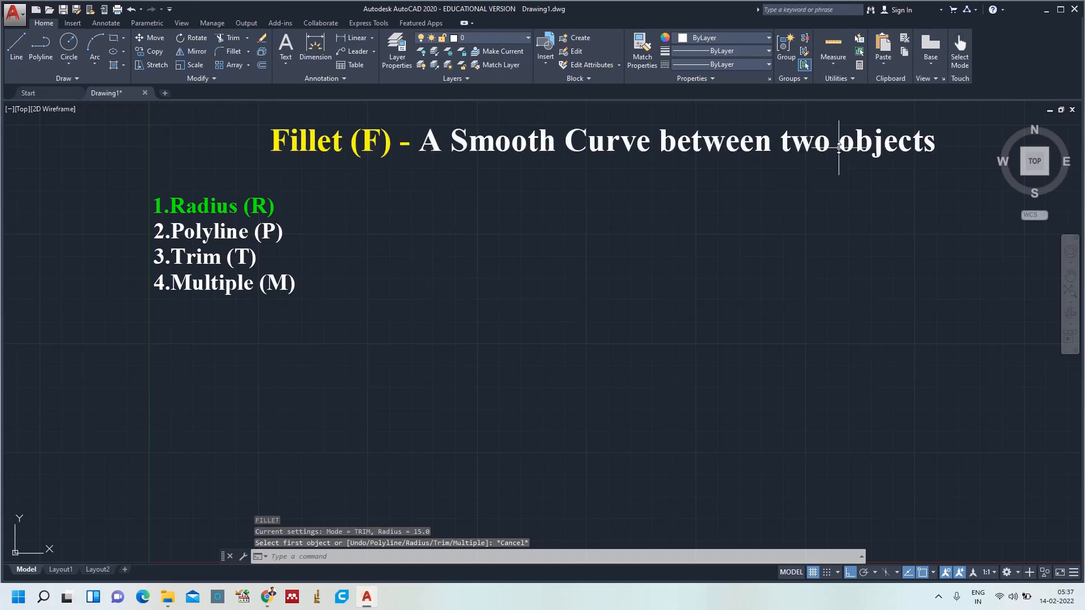
# Draw two connected lines below the title, one horizontal and one running vertically down from its right end, forming a square corner
pyautogui.write('l')
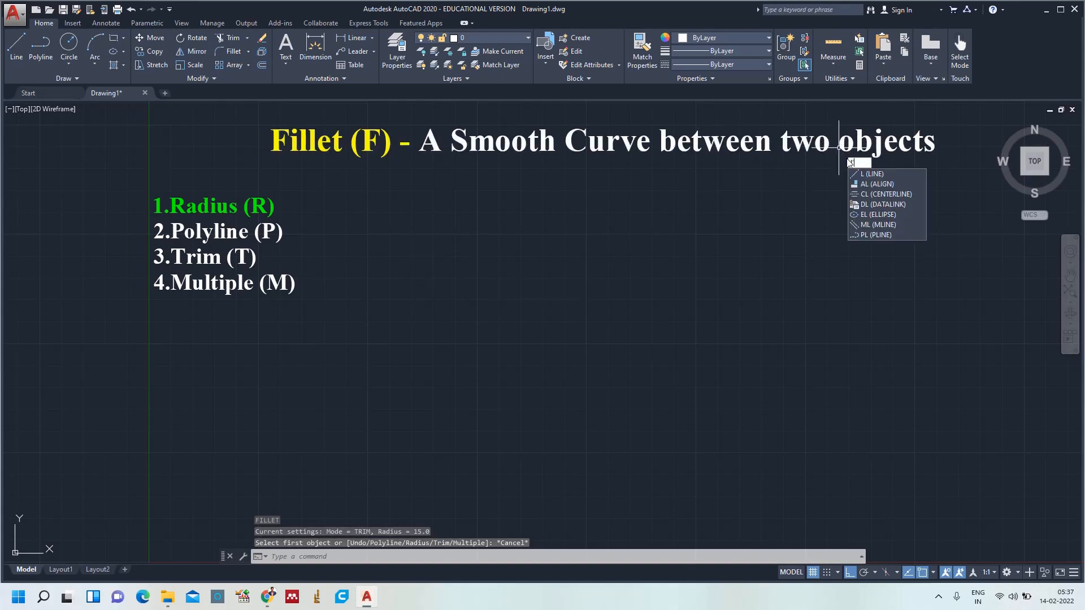
pyautogui.click(874, 174)
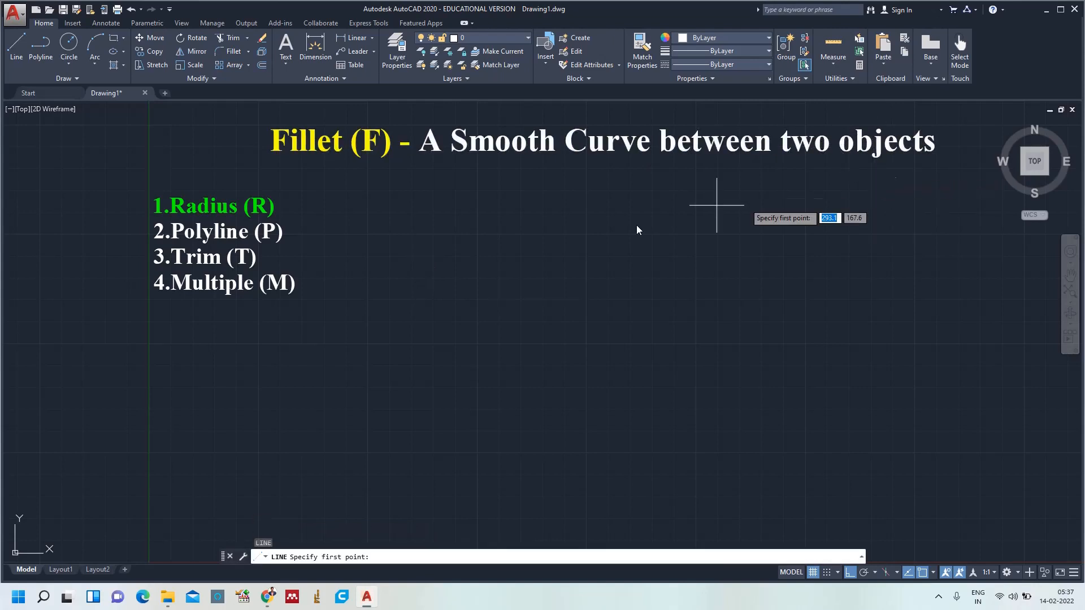
pyautogui.click(414, 265)
pyautogui.click(601, 250)
pyautogui.click(596, 443)
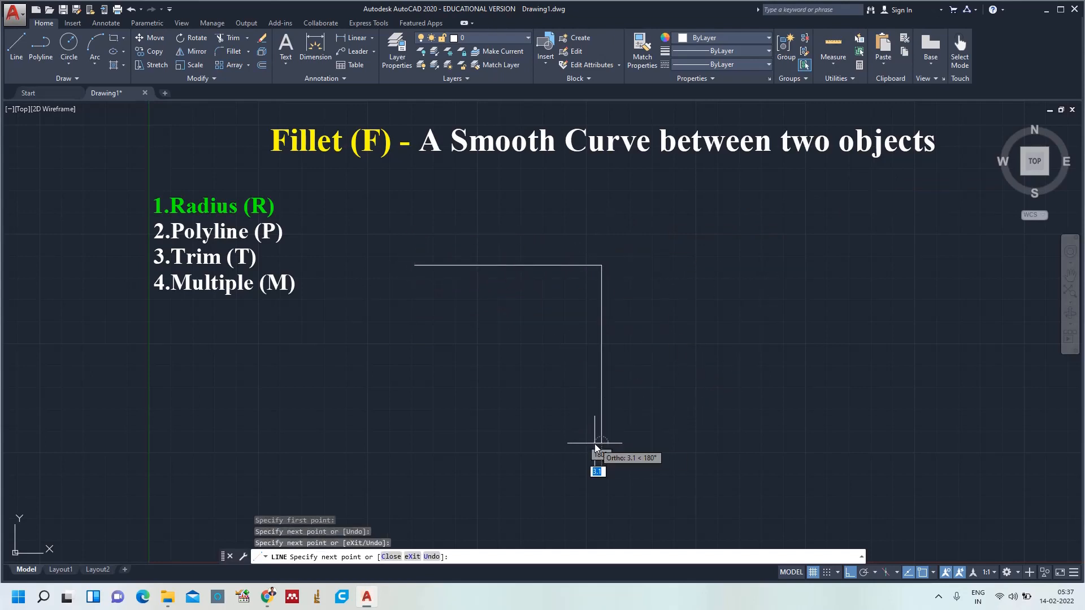
pyautogui.press('Escape')
# Draw a circle with a radius of about 22 to the right of the vertical line
pyautogui.write('c')
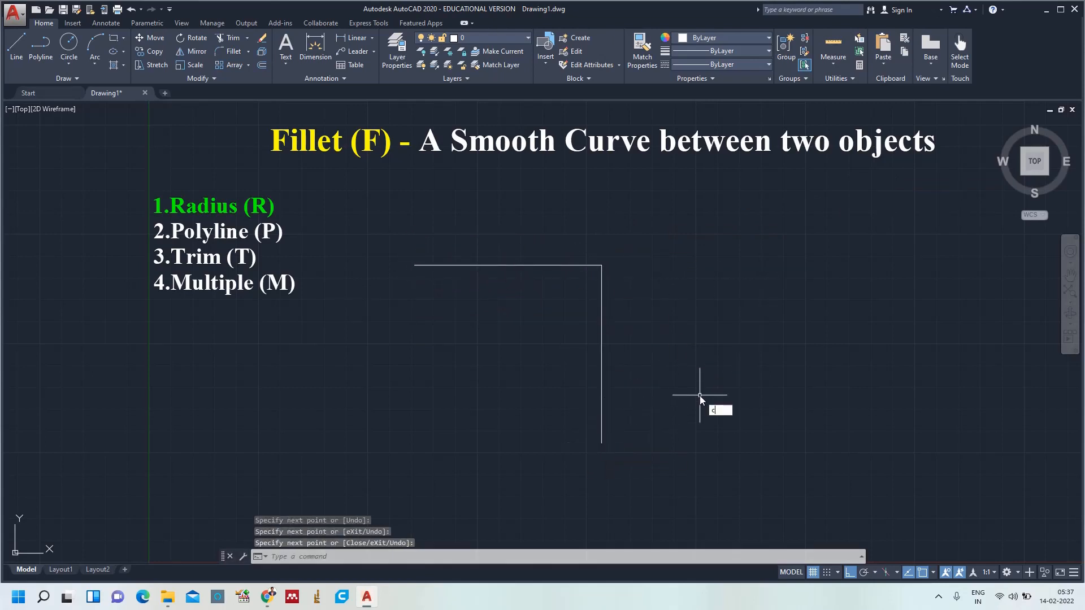
pyautogui.press('Return')
pyautogui.click(702, 342)
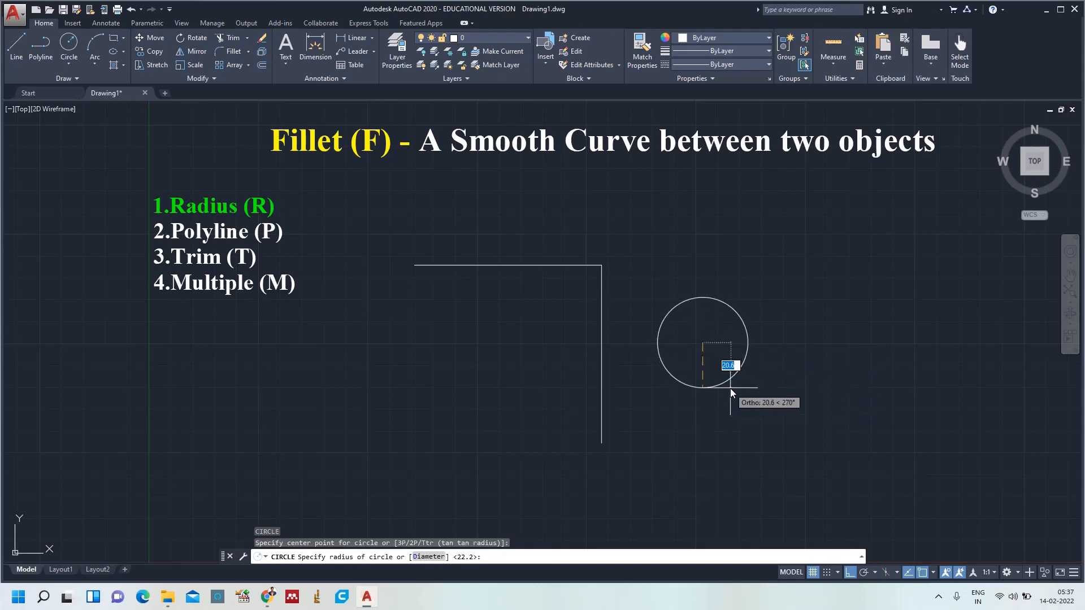
pyautogui.click(733, 392)
# Draw a slightly smaller second circle just right of the first one, so that the two nearly touch
pyautogui.write('c')
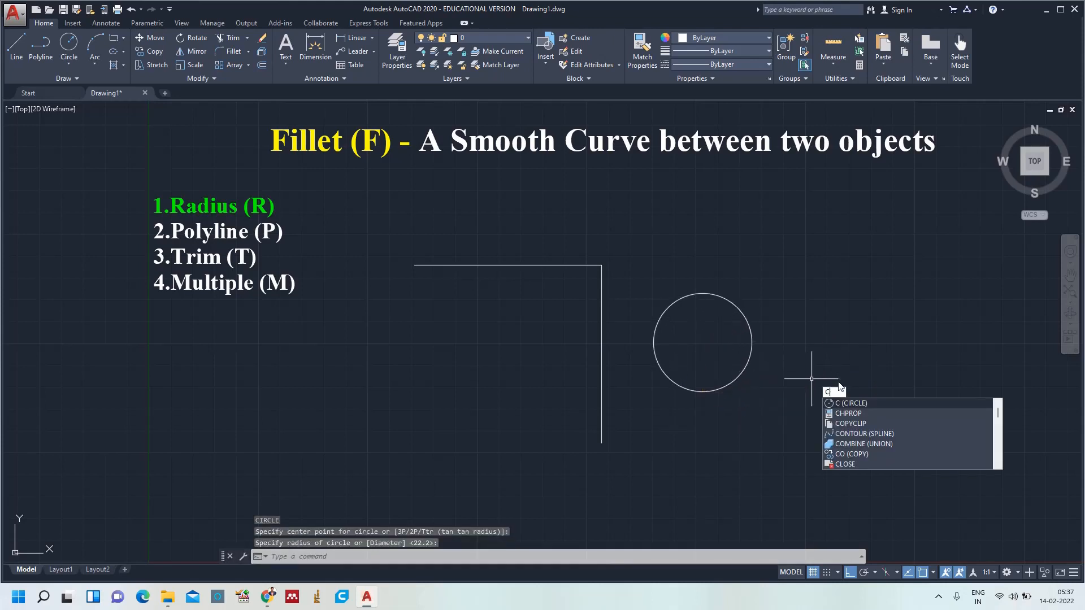
pyautogui.press('Return')
pyautogui.click(795, 337)
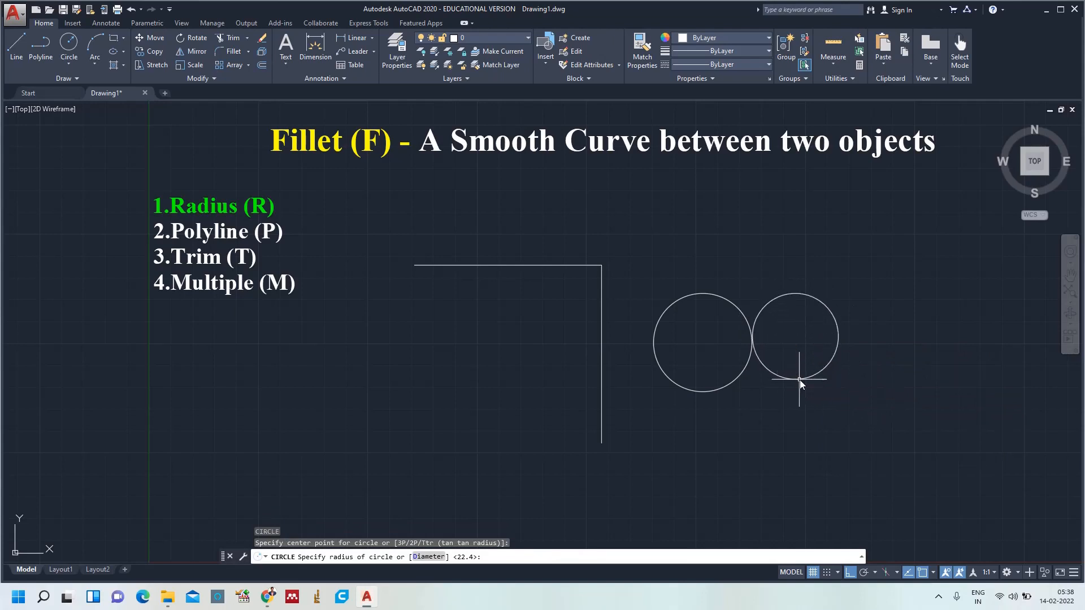
pyautogui.click(799, 380)
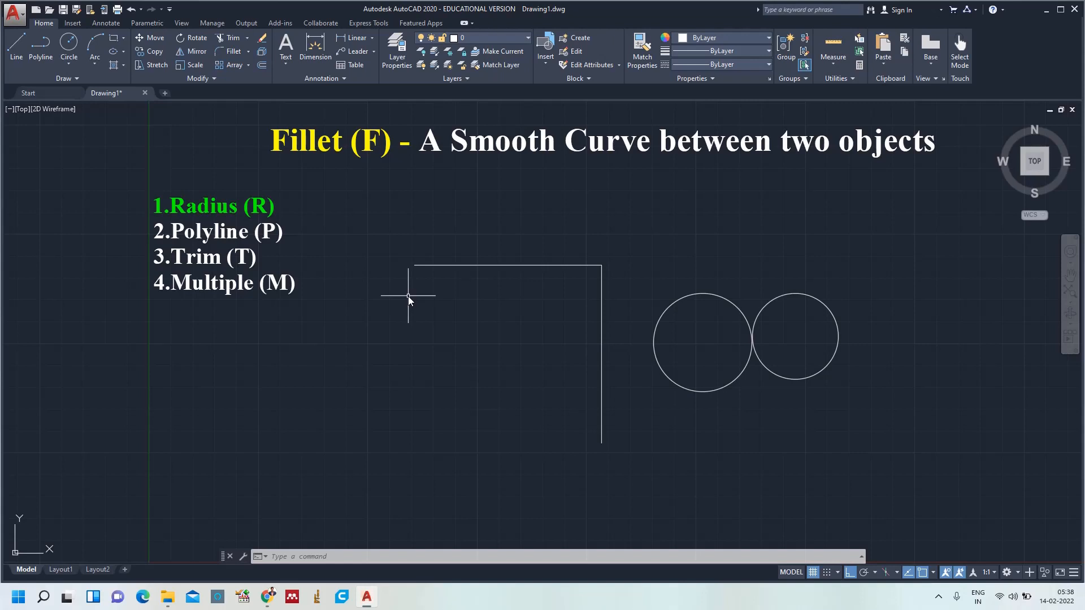
# Fillet the corner between the horizontal and vertical lines with a radius of 10
pyautogui.press('Return')
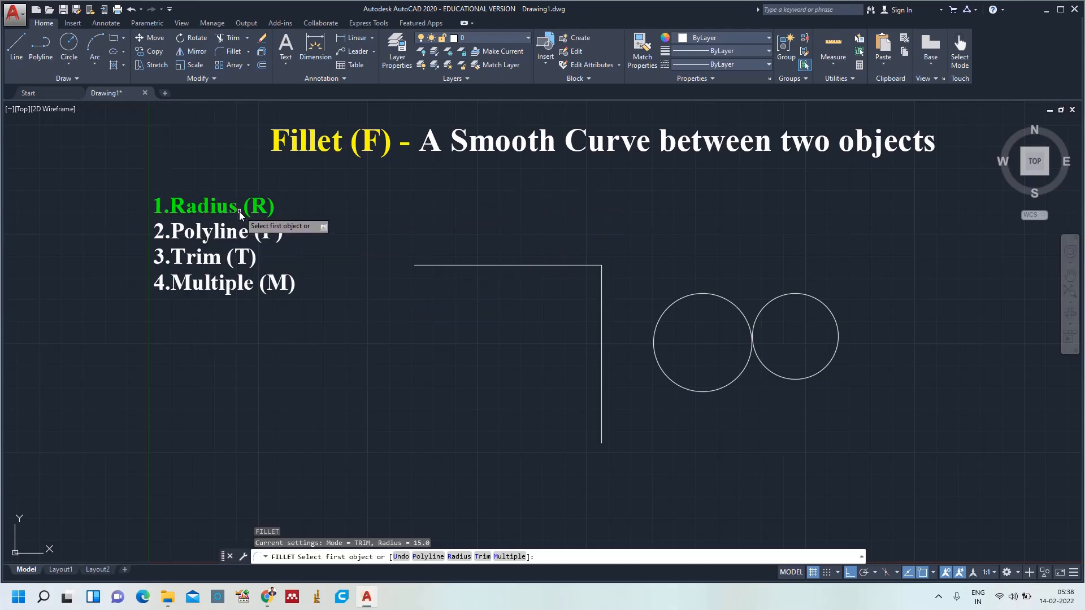
pyautogui.click(465, 558)
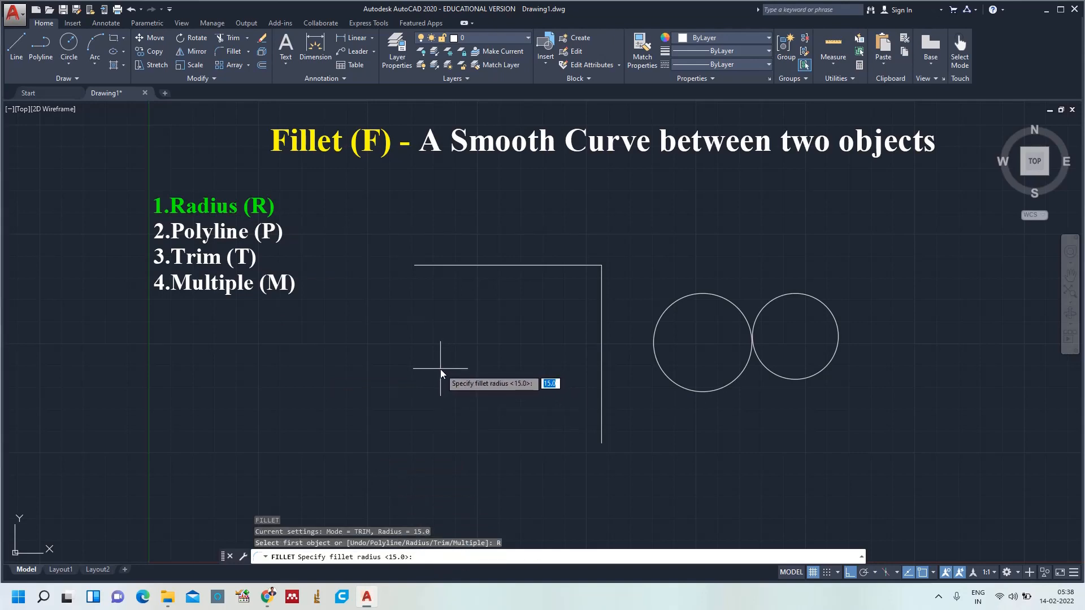
pyautogui.write('10')
pyautogui.press('Return')
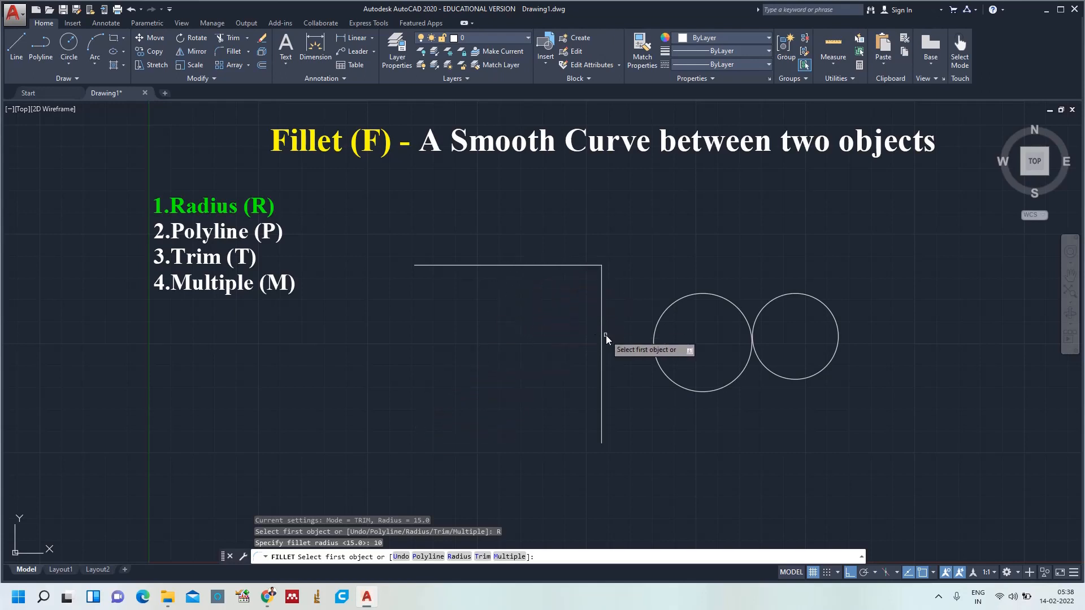
pyautogui.click(471, 265)
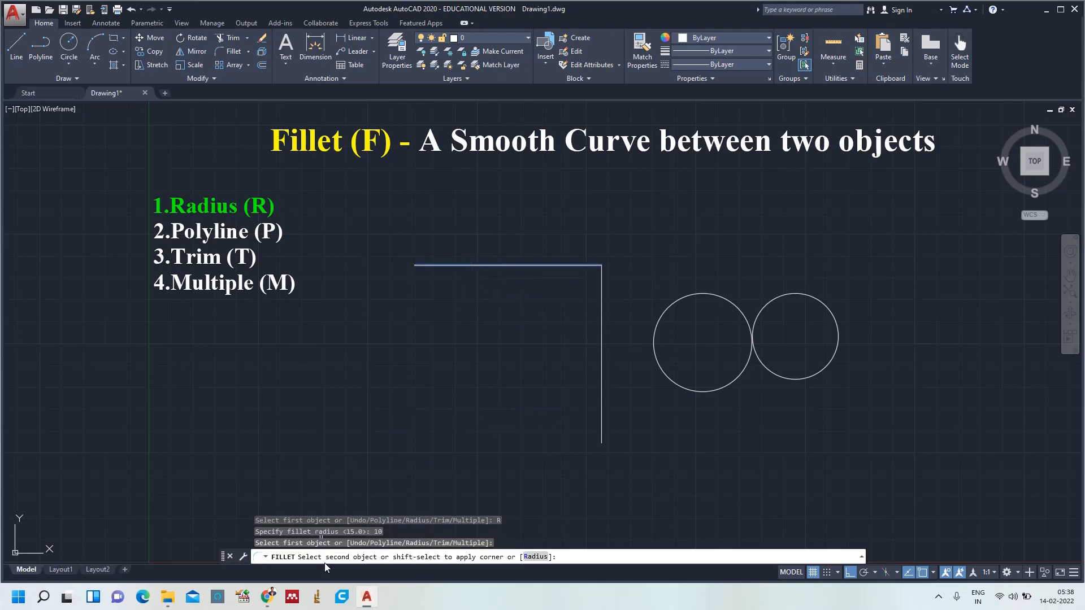
pyautogui.click(602, 355)
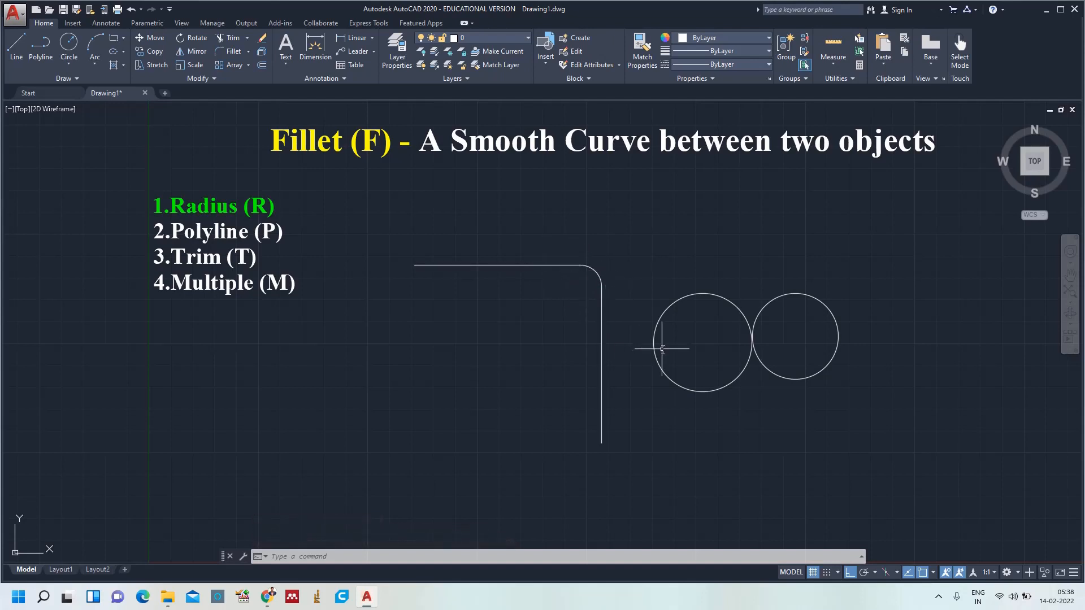
# Fillet the two circles along their upper sides with a radius of 10
pyautogui.press('Return')
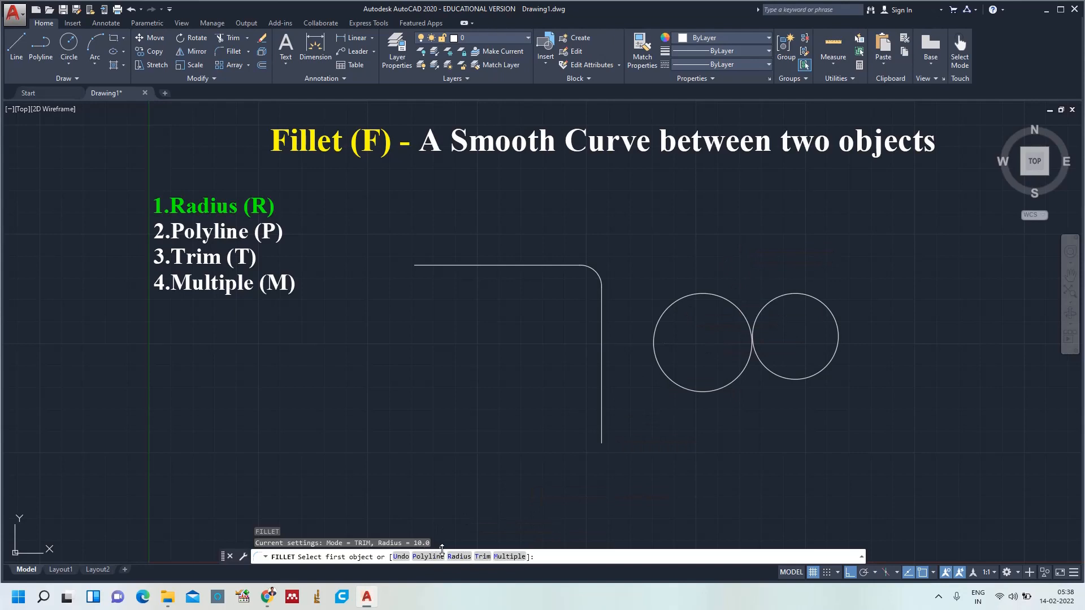
pyautogui.click(458, 558)
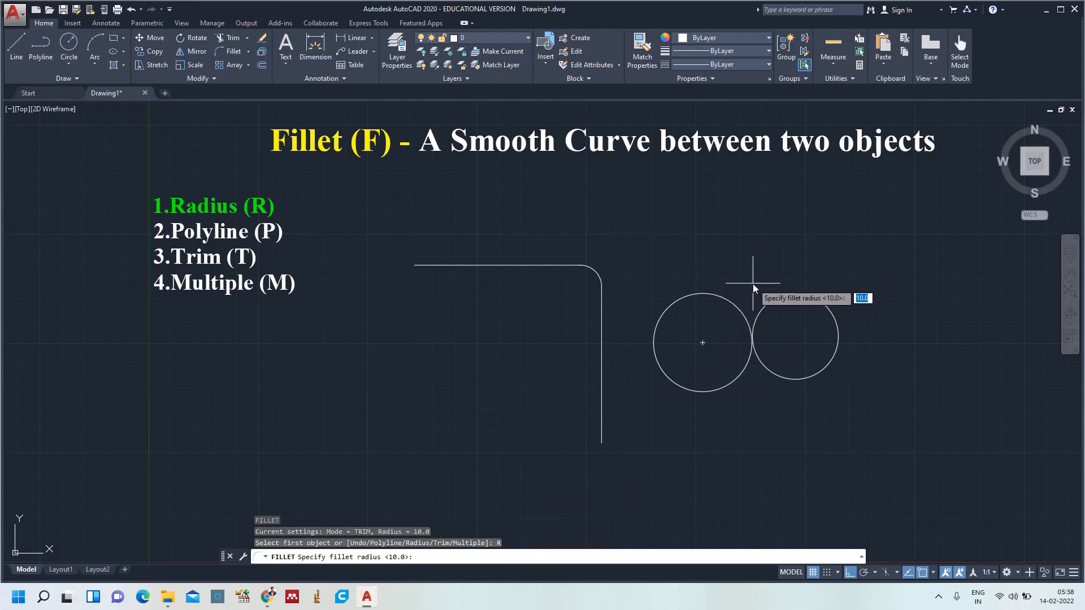
pyautogui.press('Return')
pyautogui.click(728, 298)
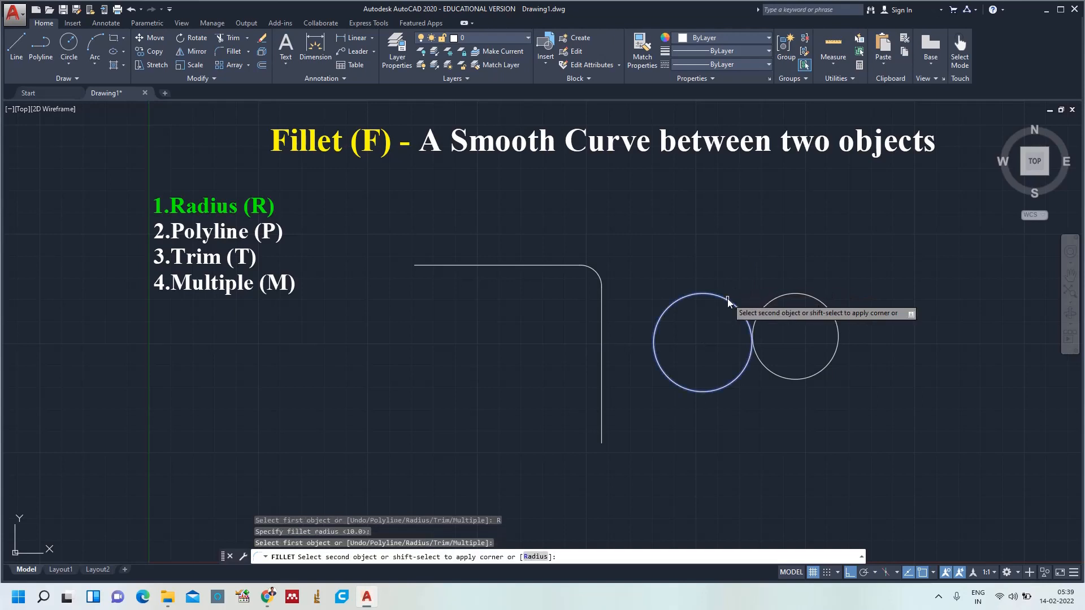
pyautogui.click(775, 298)
# Fillet the two circles along their lower sides with a radius of 15
pyautogui.scroll(4, 820, 303)
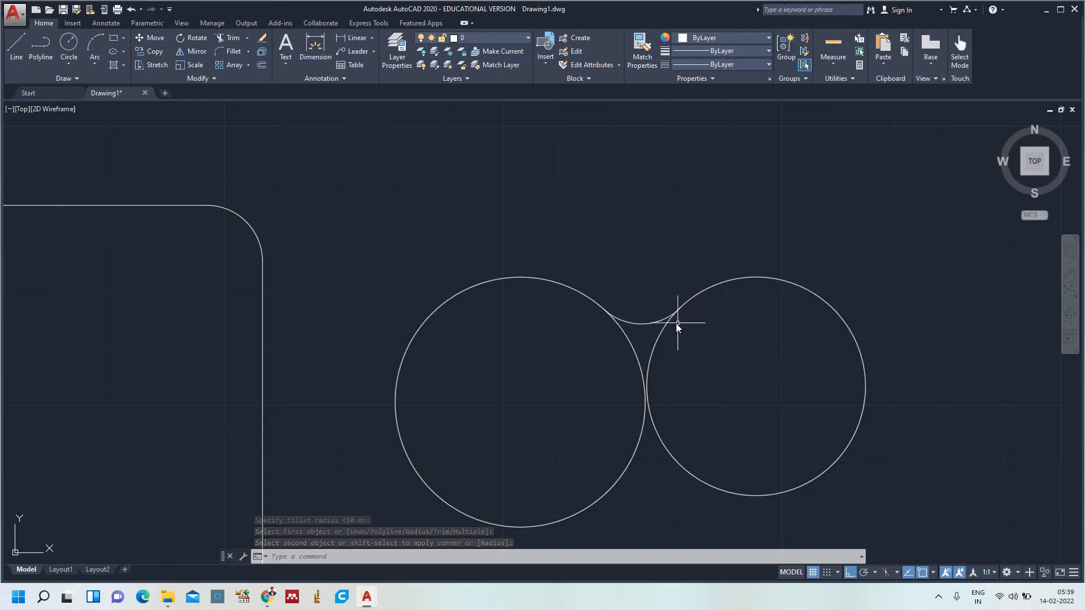
pyautogui.scroll(-5, 667, 324)
pyautogui.write('z')
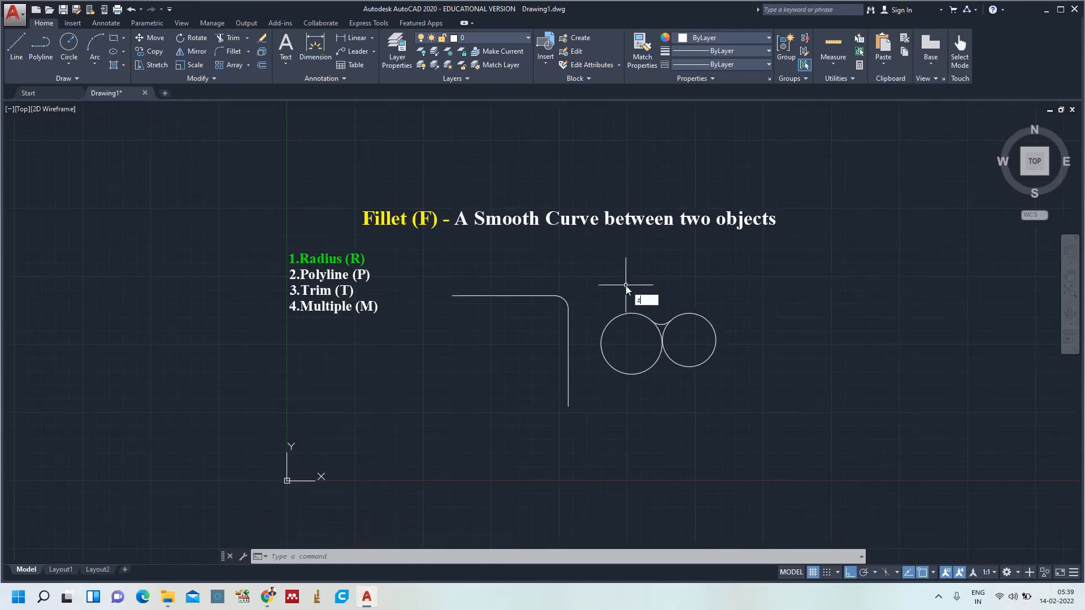
pyautogui.press('Return')
pyautogui.write('a')
pyautogui.press('Return')
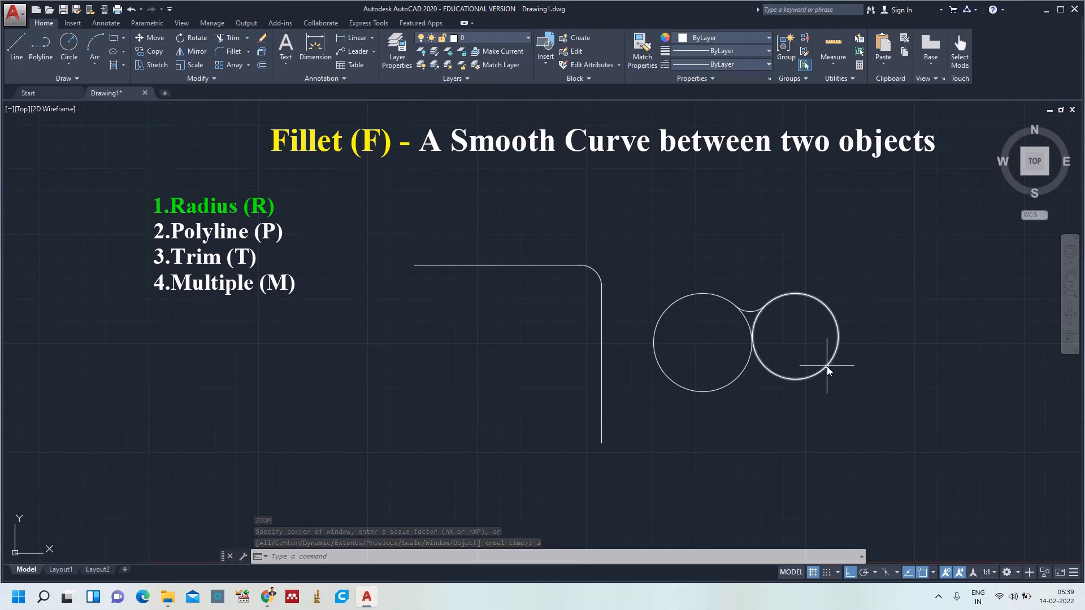
pyautogui.press('Return')
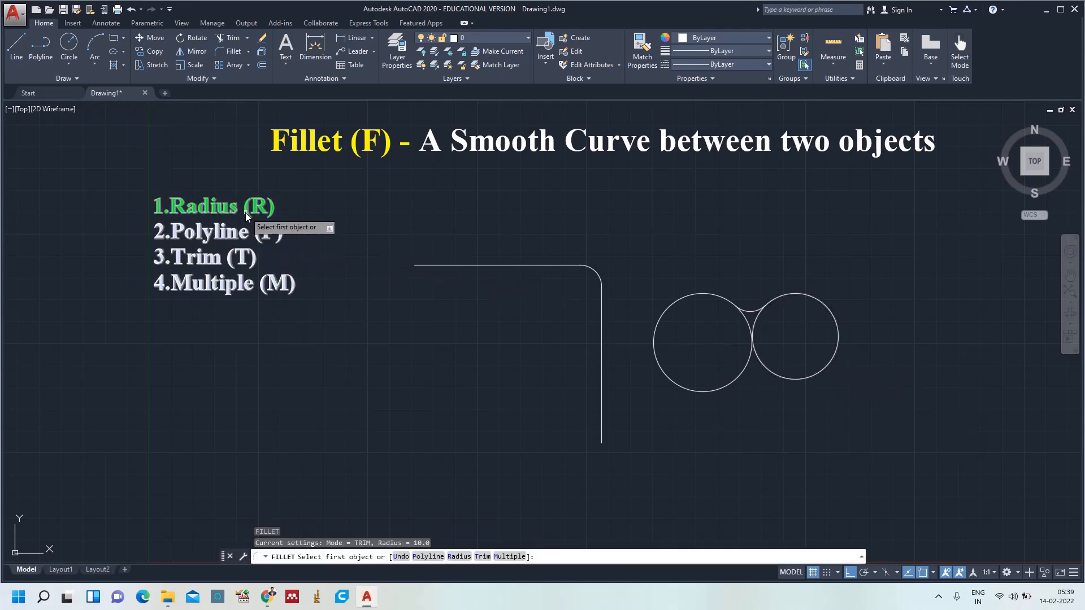
pyautogui.write('r')
pyautogui.press('Return')
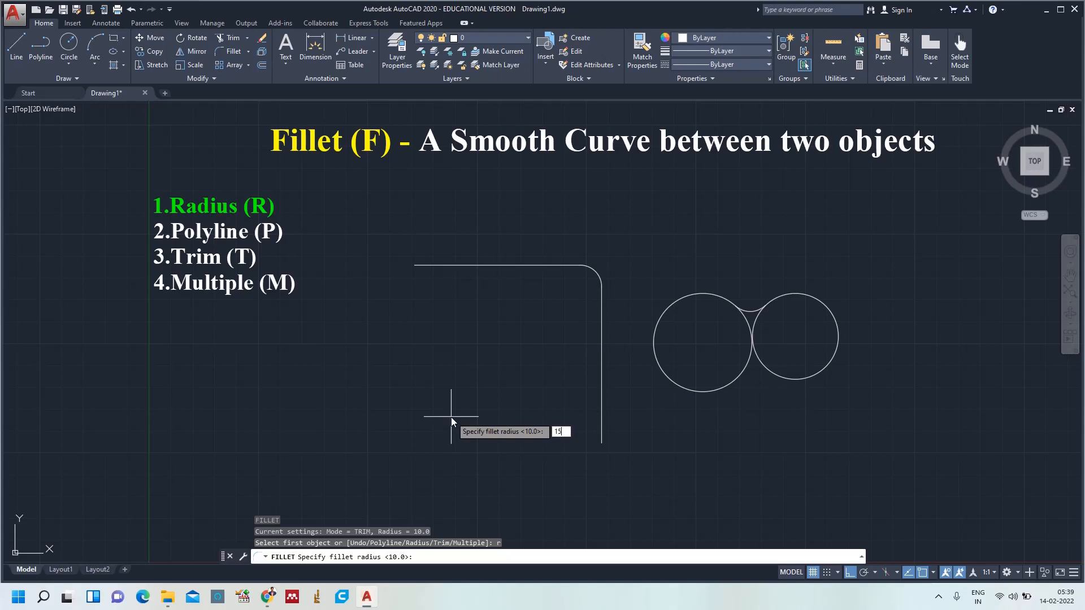
pyautogui.press('Return')
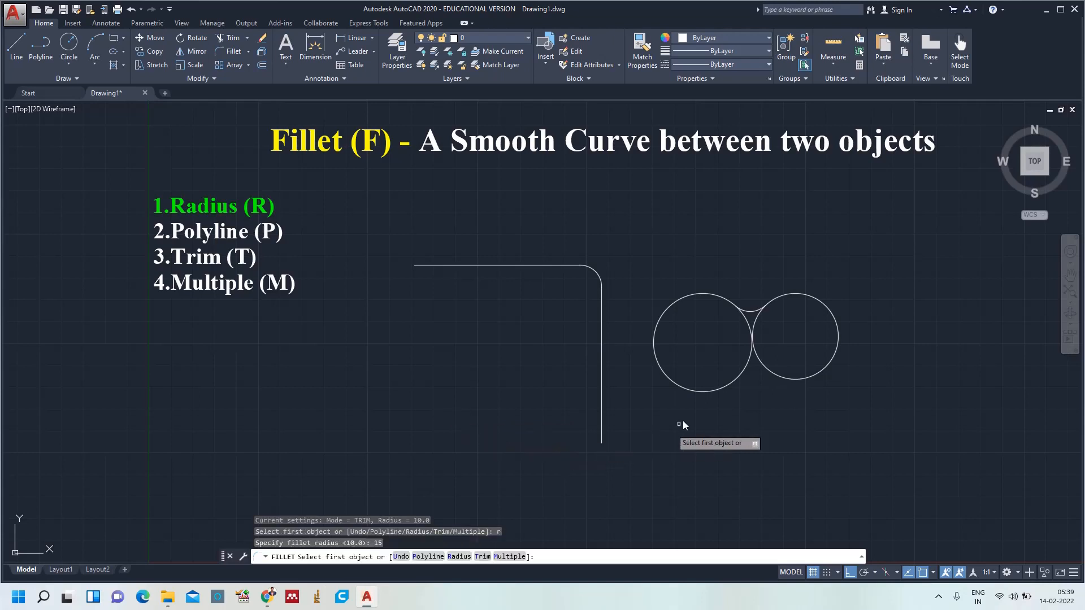
pyautogui.click(700, 392)
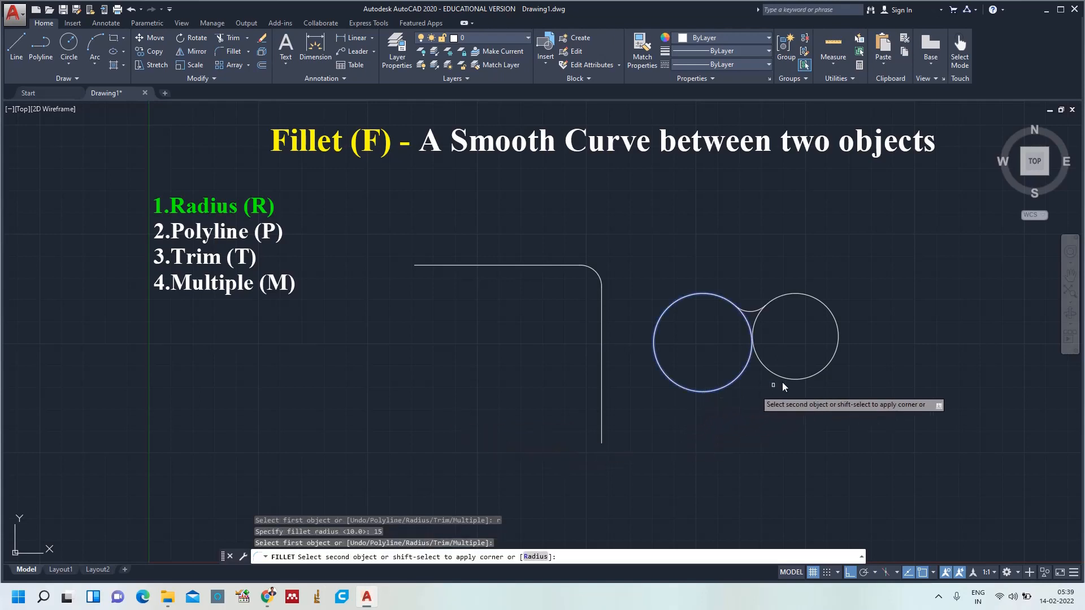
pyautogui.click(789, 378)
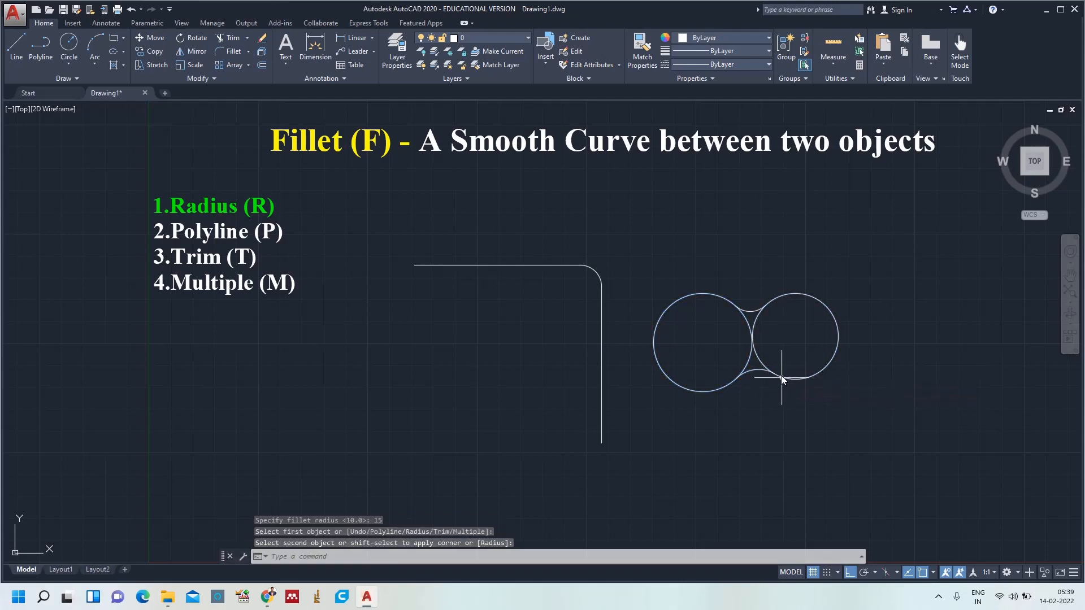
# Add a radius dimension to the fillet arc at the line corner, placing its text outside the corner
pyautogui.scroll(4, 782, 377)
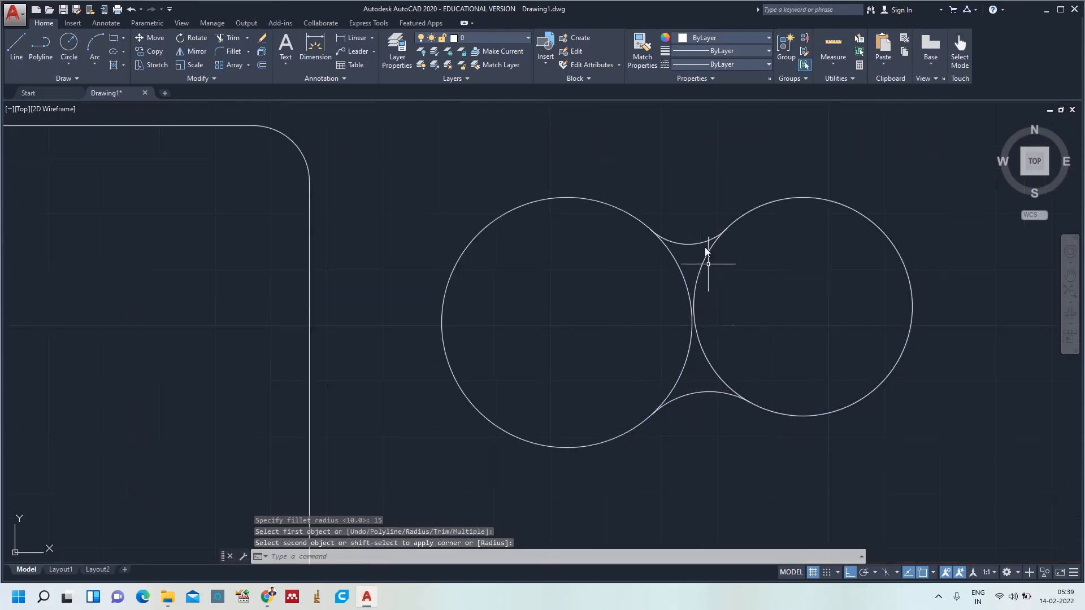
pyautogui.scroll(-4, 700, 355)
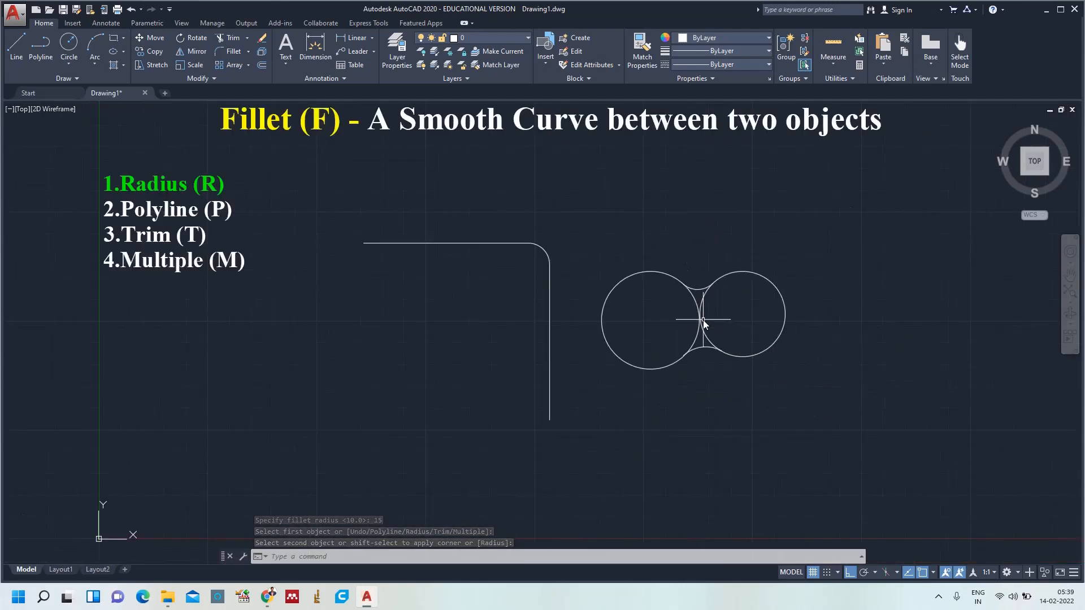
pyautogui.write('z')
pyautogui.press('Return')
pyautogui.write('a')
pyautogui.press('Return')
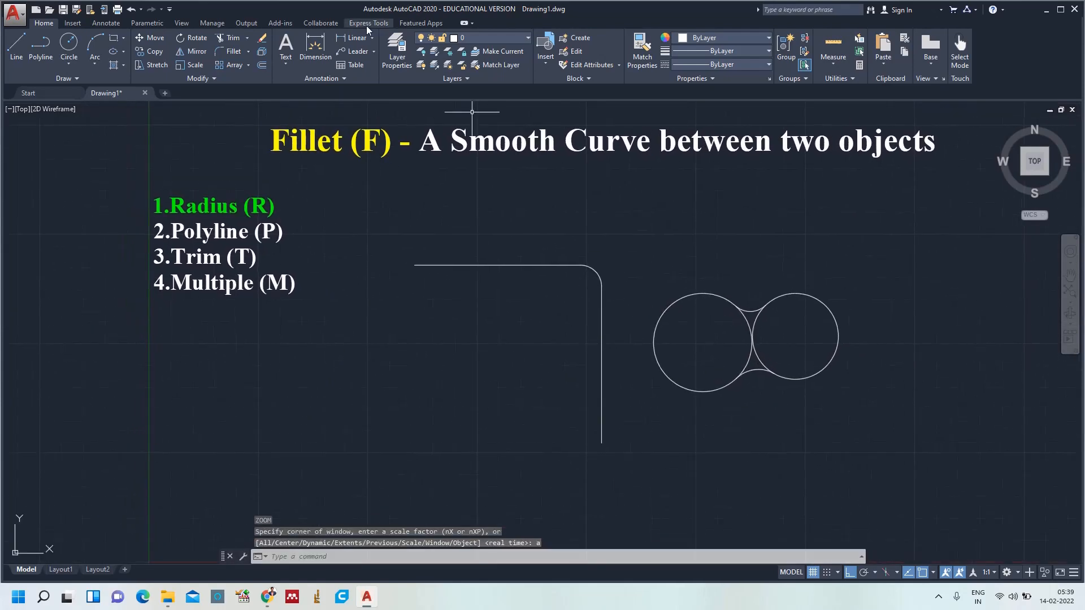
pyautogui.click(372, 38)
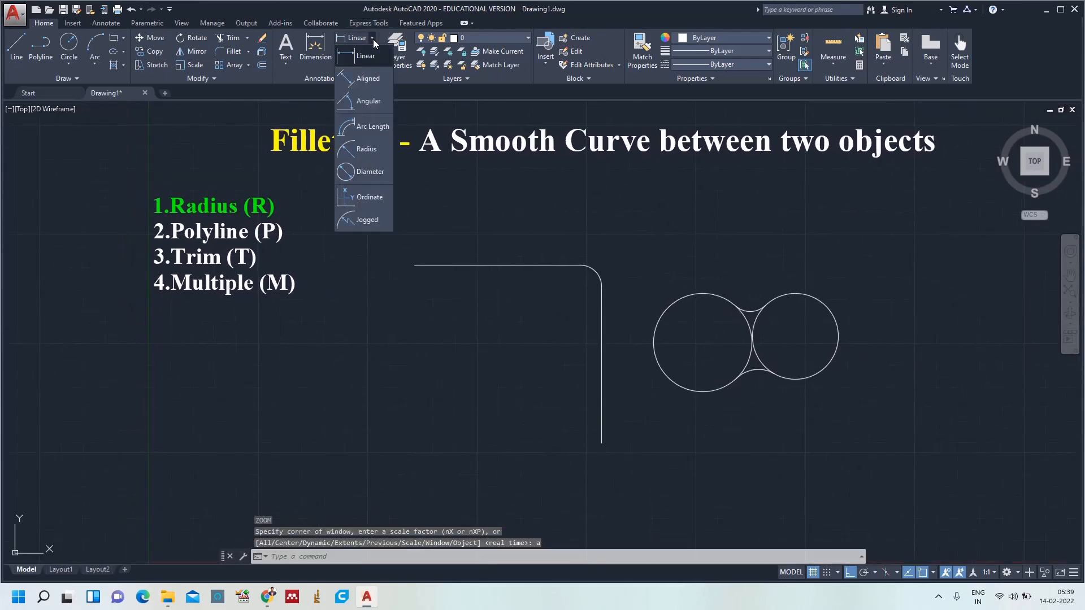
pyautogui.click(372, 148)
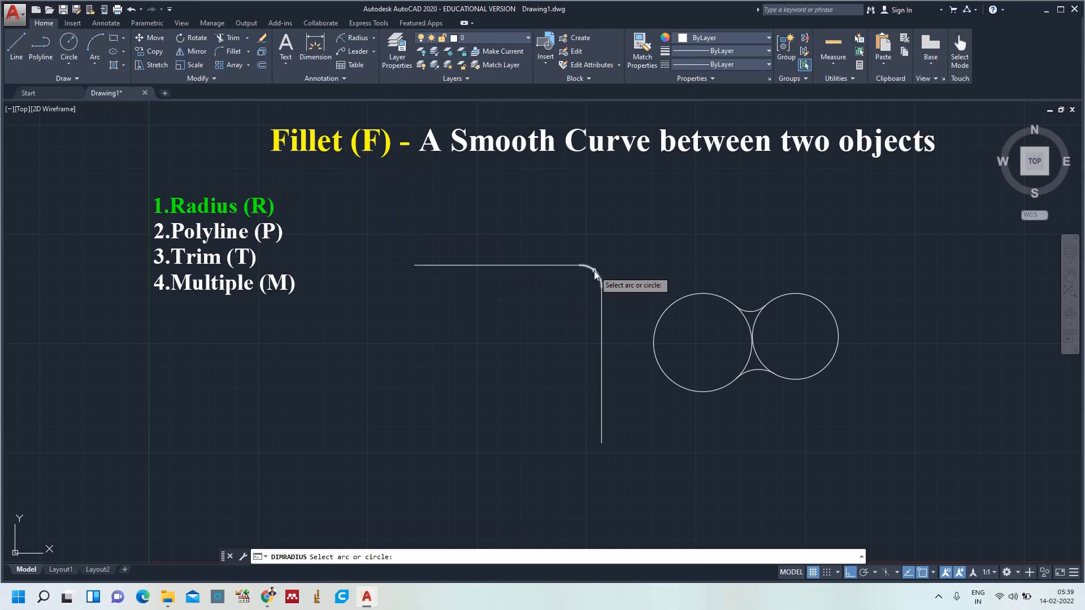
pyautogui.click(595, 271)
pyautogui.click(621, 259)
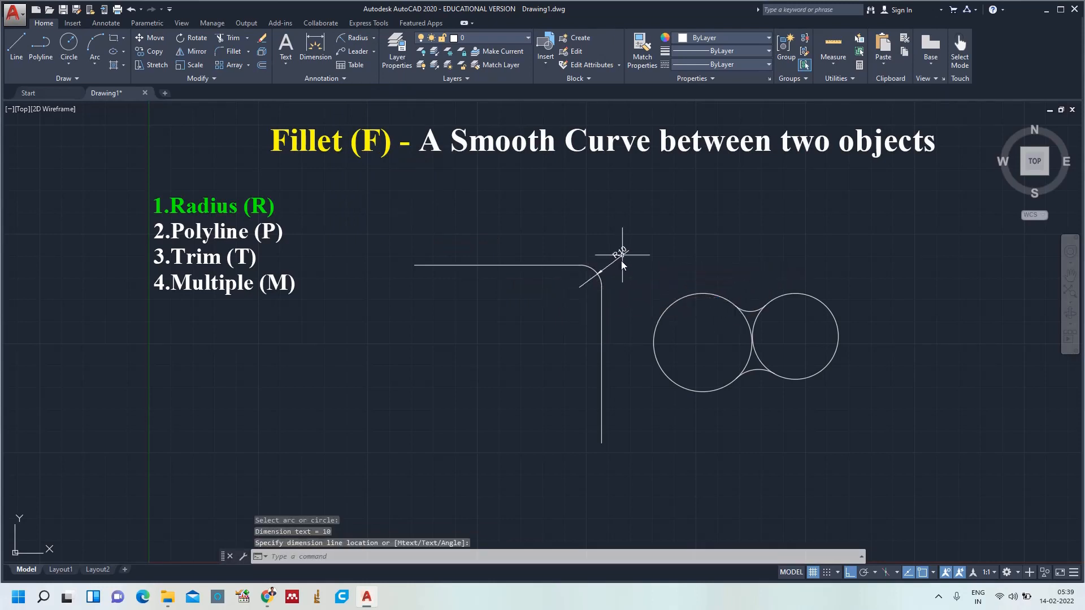
# Add a radius dimension to the upper fillet arc between the circles, placing its text above the arc
pyautogui.scroll(4, 660, 280)
pyautogui.scroll(-4, 555, 249)
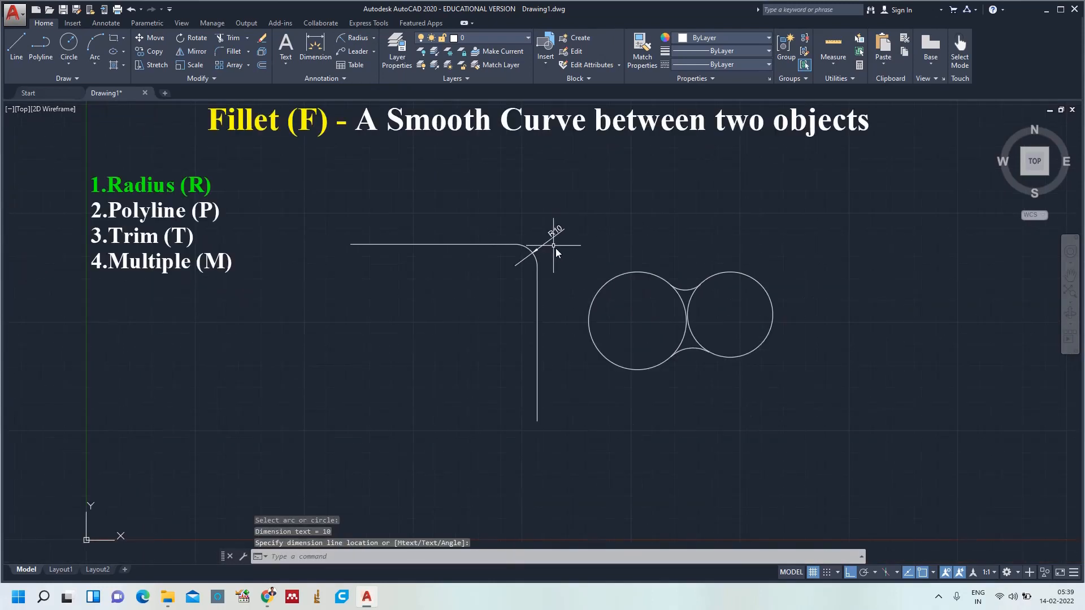
pyautogui.press('Return')
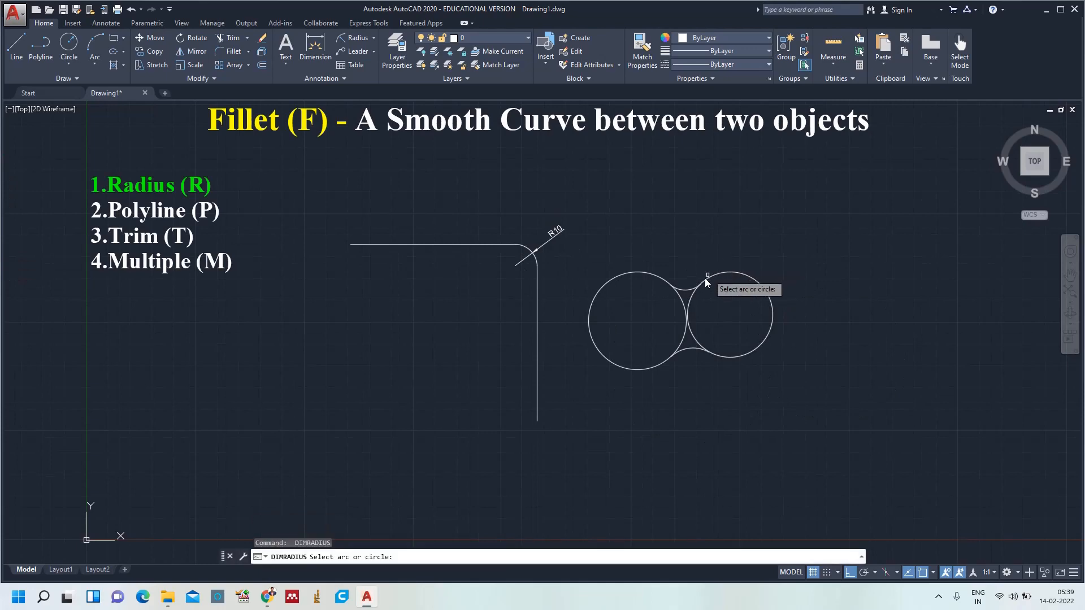
pyautogui.click(686, 290)
pyautogui.click(684, 263)
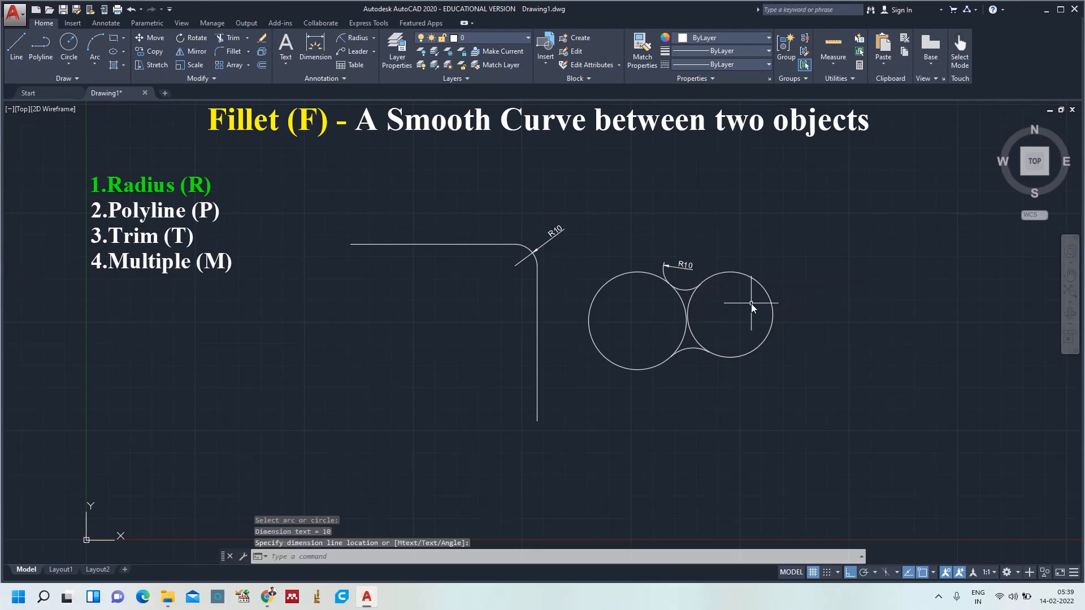
# Add a radius dimension to the lower fillet arc between the circles, placing its text below the arc
pyautogui.press('Return')
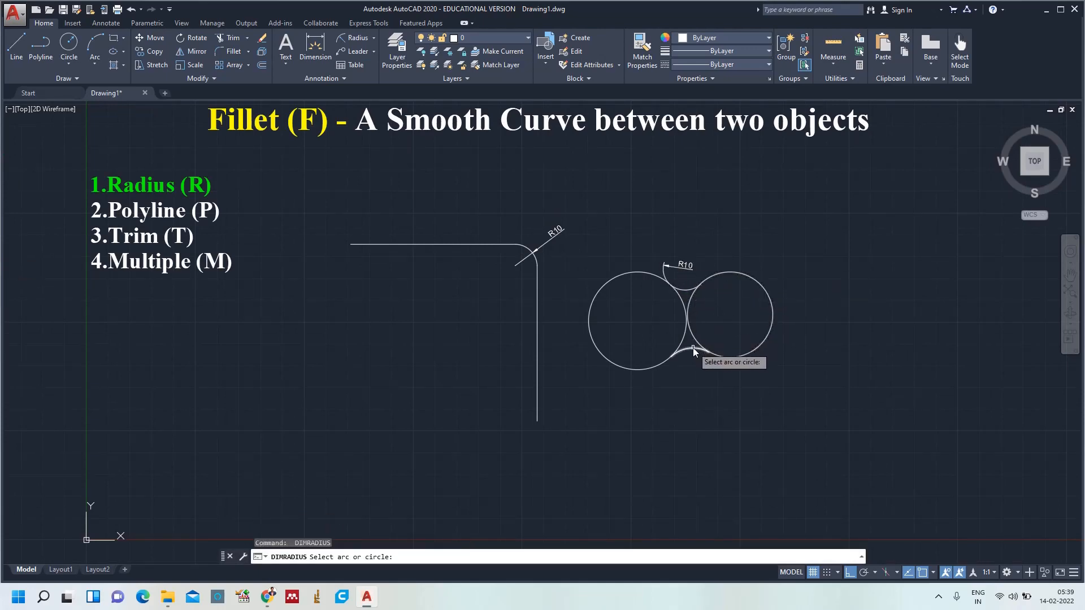
pyautogui.click(693, 348)
pyautogui.click(698, 386)
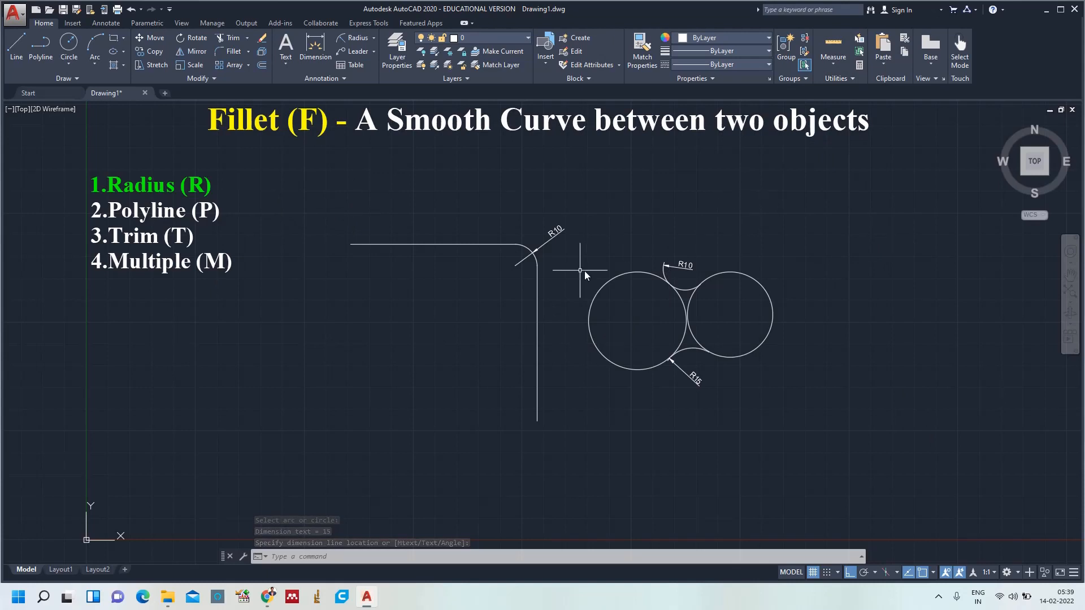
# Erase the filleted lines, the two circles, their fillet arcs and all radius dimensions, keeping the text
pyautogui.write('z')
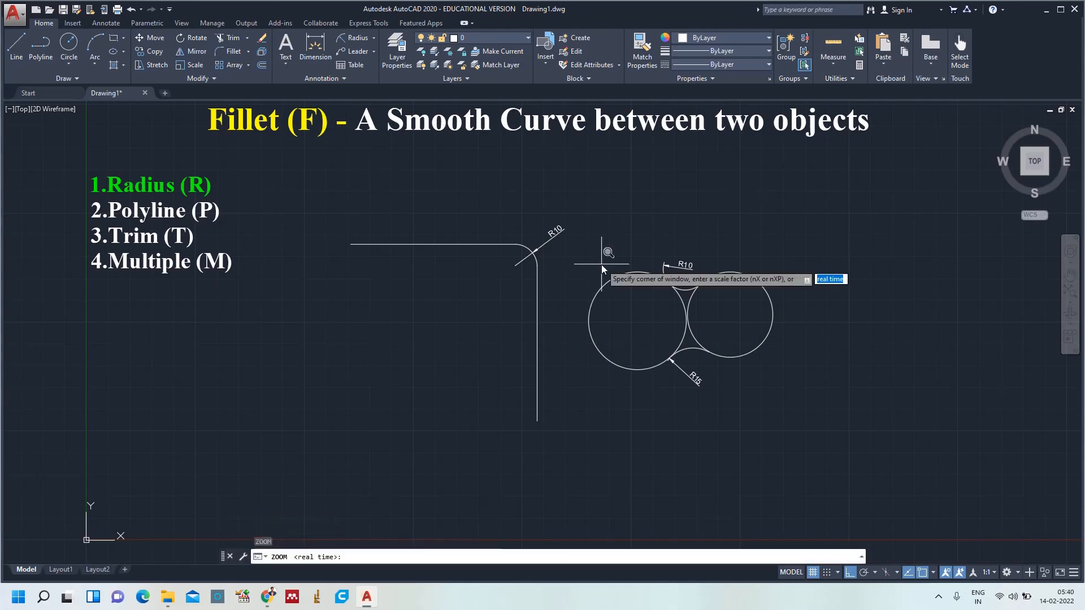
pyautogui.press('Return')
pyautogui.write('a')
pyautogui.press('Return')
pyautogui.moveTo(830, 220)
pyautogui.mouseDown()
pyautogui.moveTo(587, 231)
pyautogui.moveTo(472, 432)
pyautogui.moveTo(795, 401)
pyautogui.mouseUp()
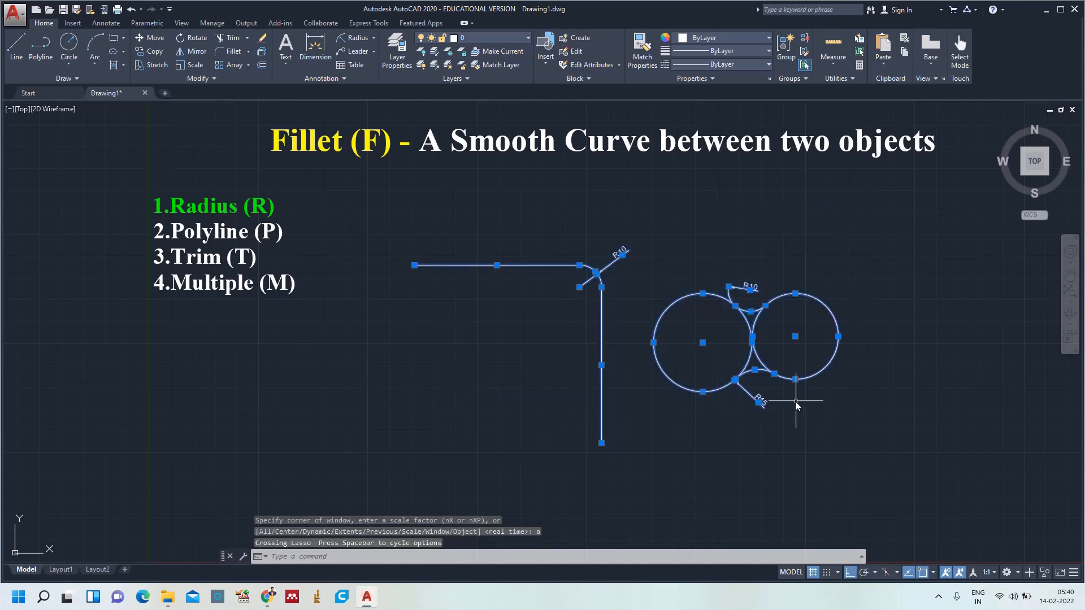
pyautogui.press('Delete')
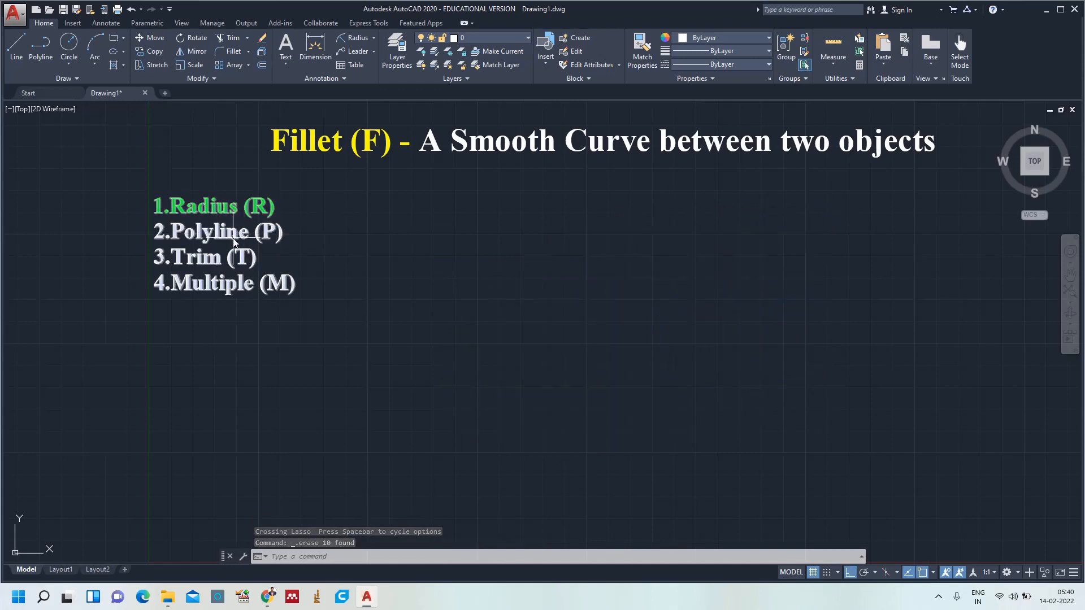
# Draw two connected lines beside the option list: a horizontal one and a vertical one running down from its right end
pyautogui.write('l')
pyautogui.press('Return')
pyautogui.click(368, 222)
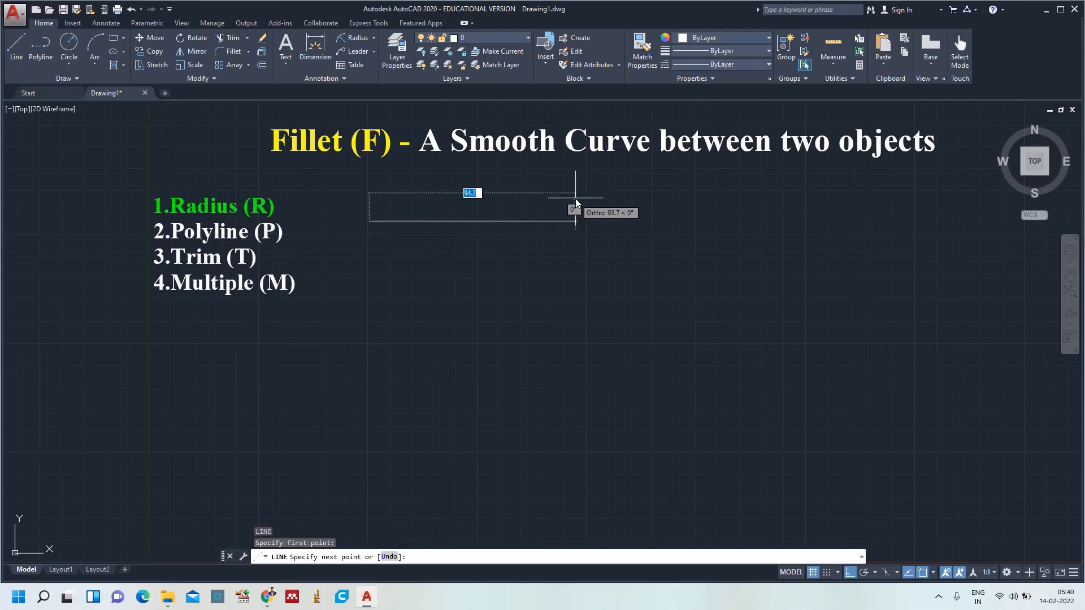
pyautogui.click(558, 222)
pyautogui.click(558, 399)
pyautogui.press('Return')
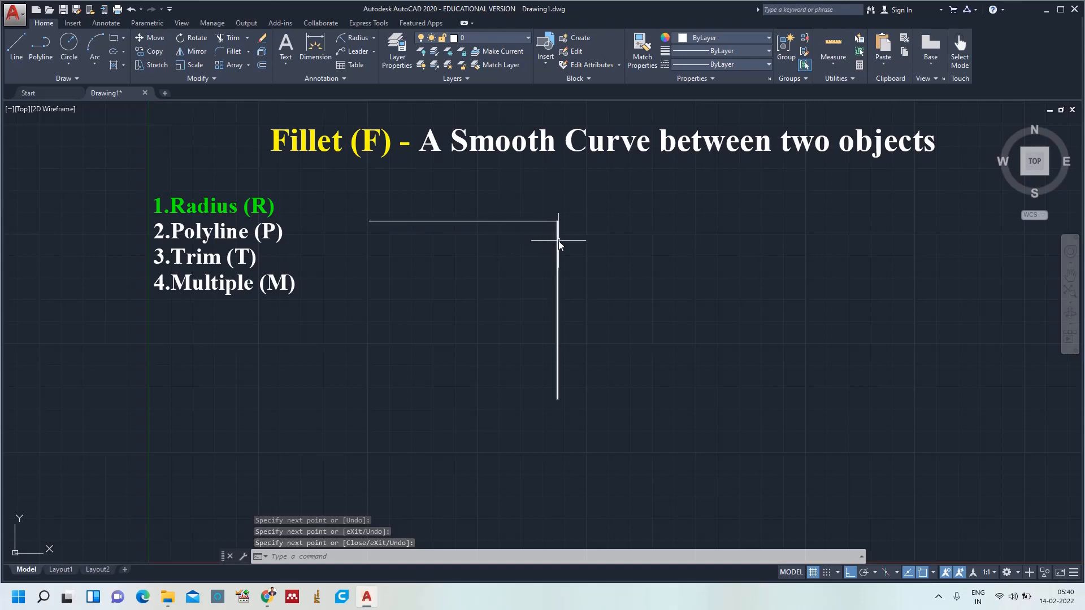
# Draw a rectangular outline as a single polyline to the right of the two lines, ending level with its upper edge
pyautogui.write('pl')
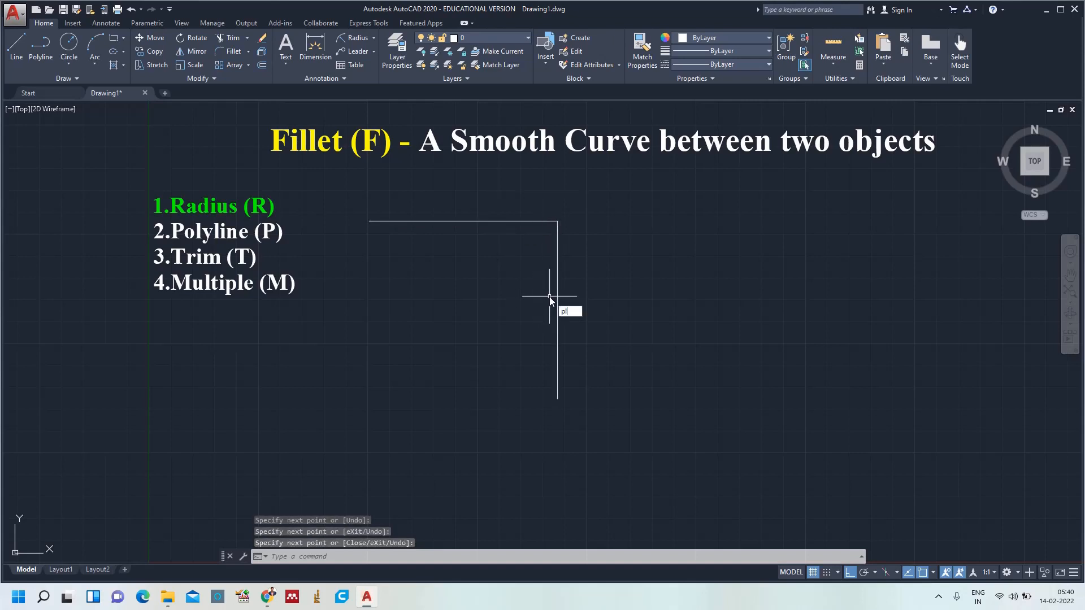
pyautogui.press('Return')
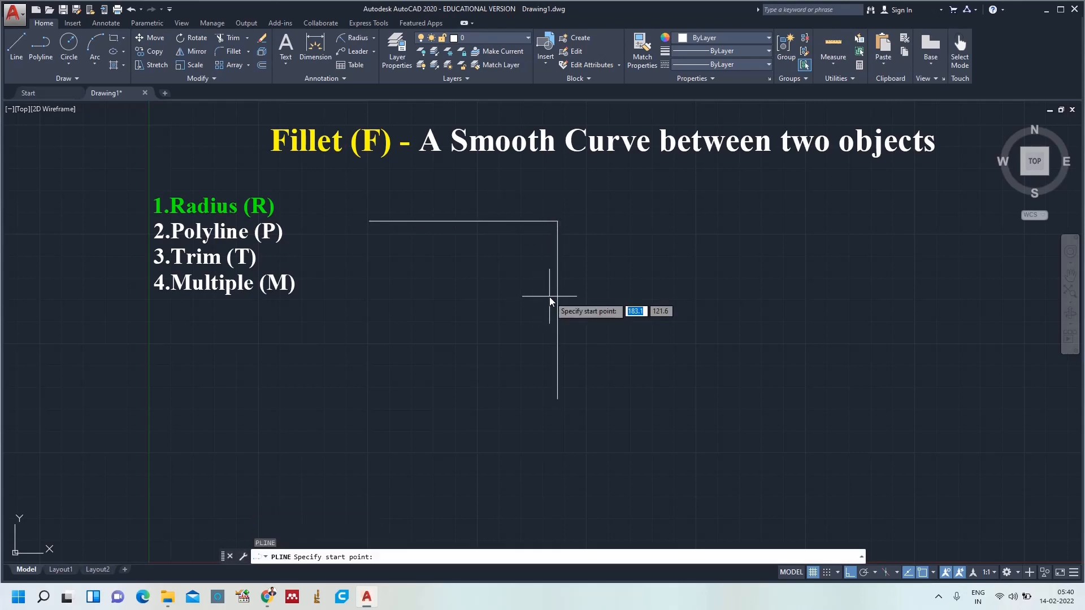
pyautogui.click(648, 228)
pyautogui.click(873, 221)
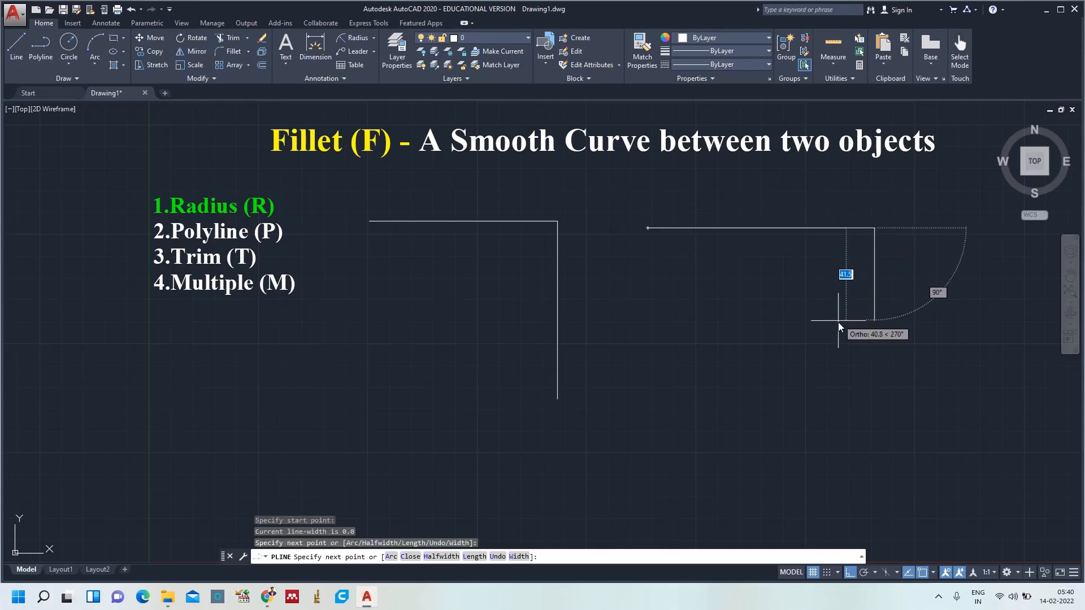
pyautogui.click(819, 392)
pyautogui.click(640, 444)
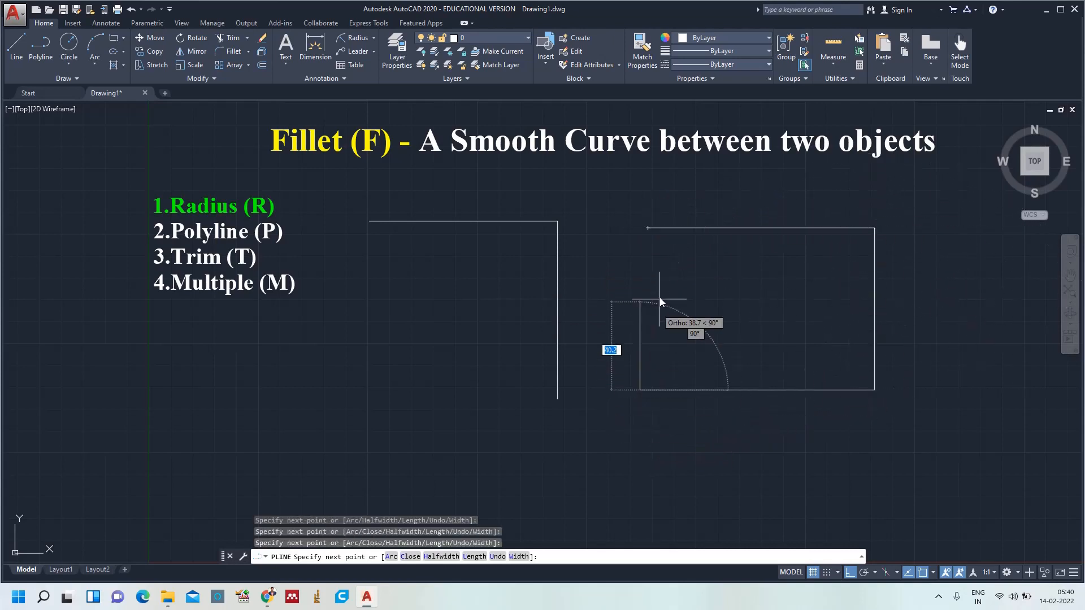
pyautogui.click(641, 228)
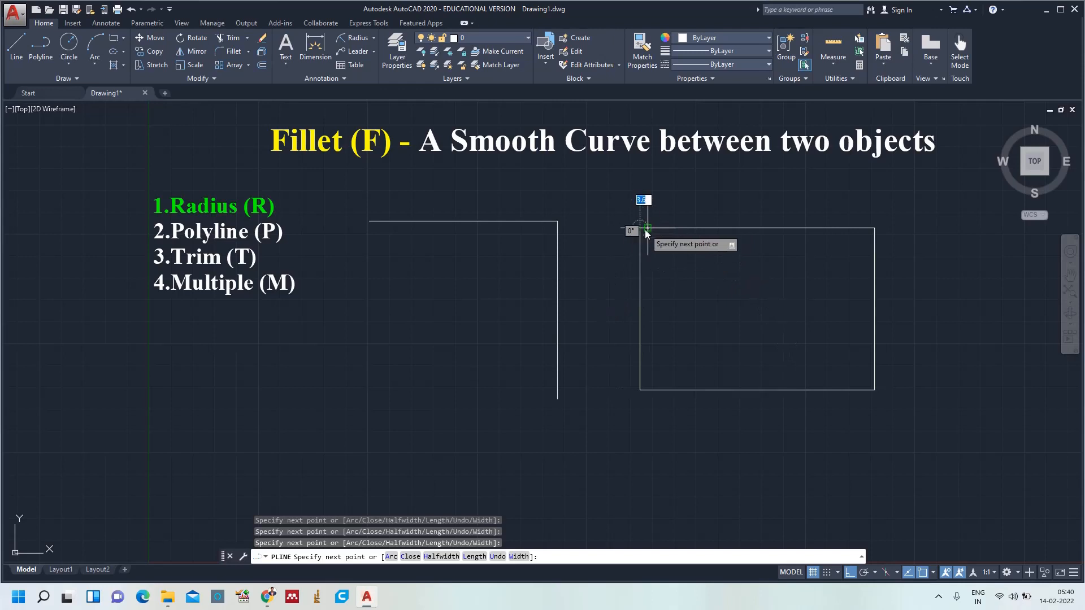
pyautogui.press('Escape')
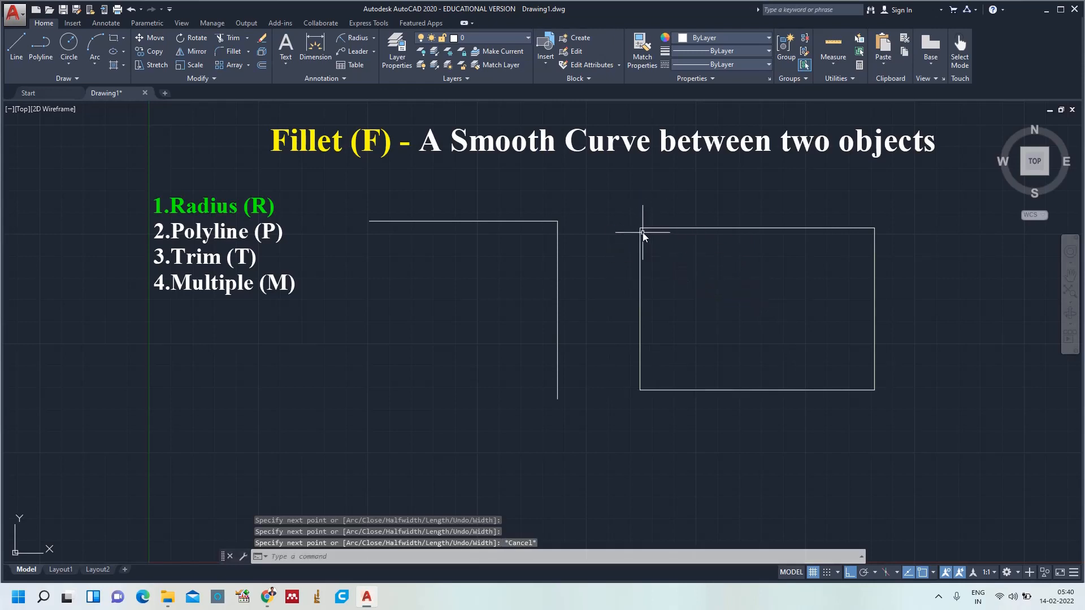
# Erase the rectangular polyline and undo the erasure
pyautogui.scroll(4, 654, 228)
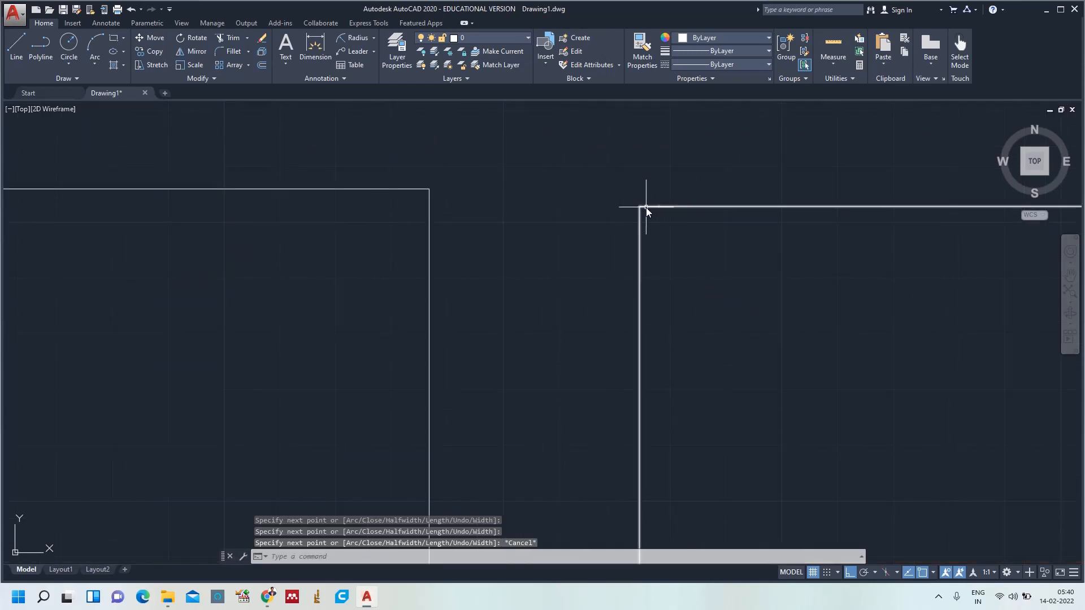
pyautogui.click(646, 207)
pyautogui.press('Delete')
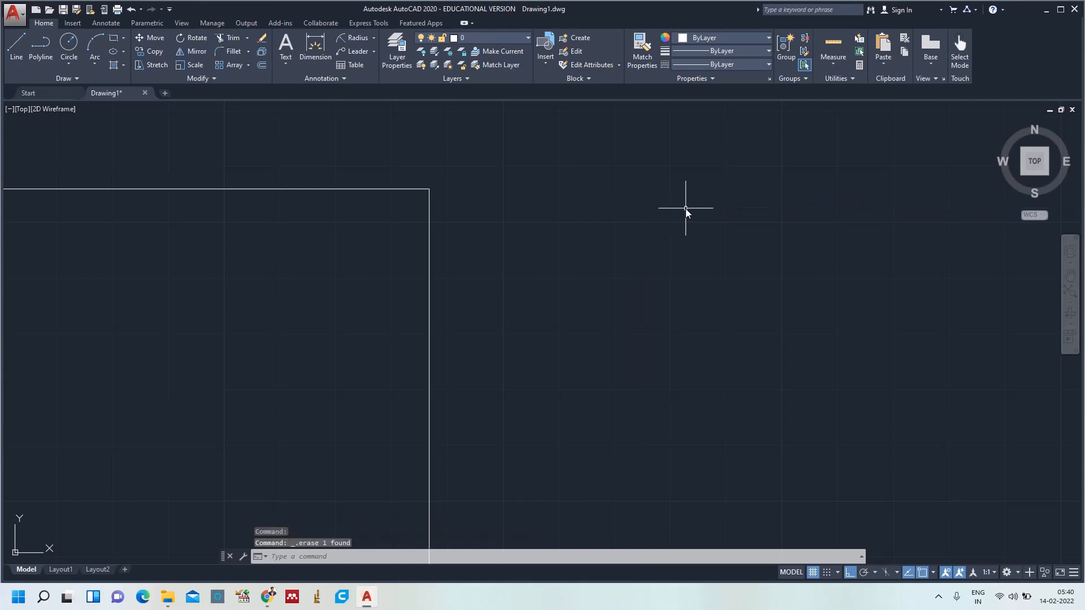
pyautogui.hotkey('ctrl', 'z')
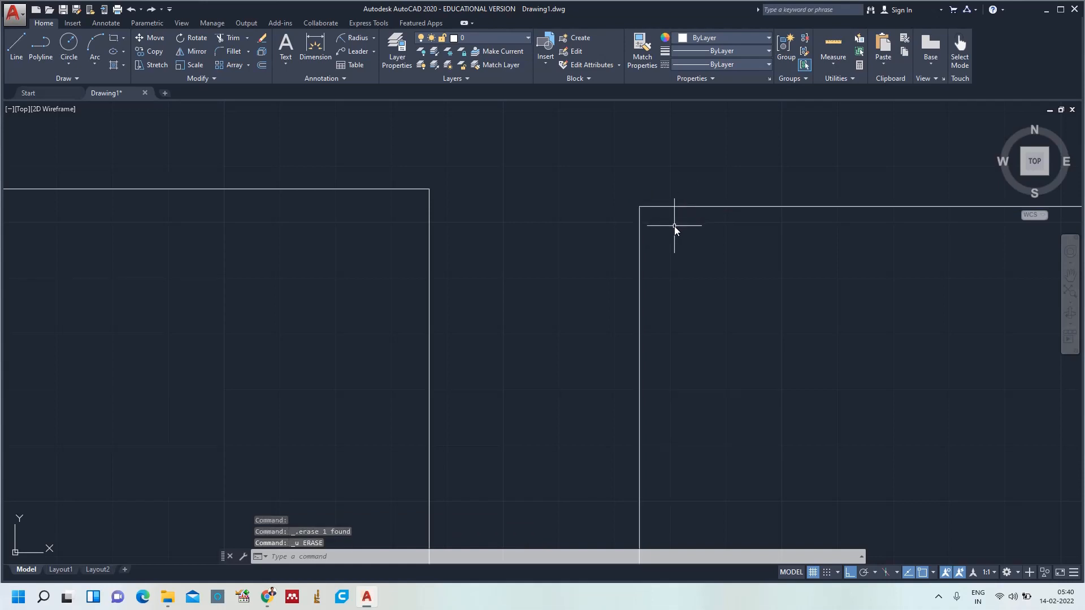
pyautogui.write('z')
pyautogui.press('Return')
pyautogui.write('a')
pyautogui.press('Return')
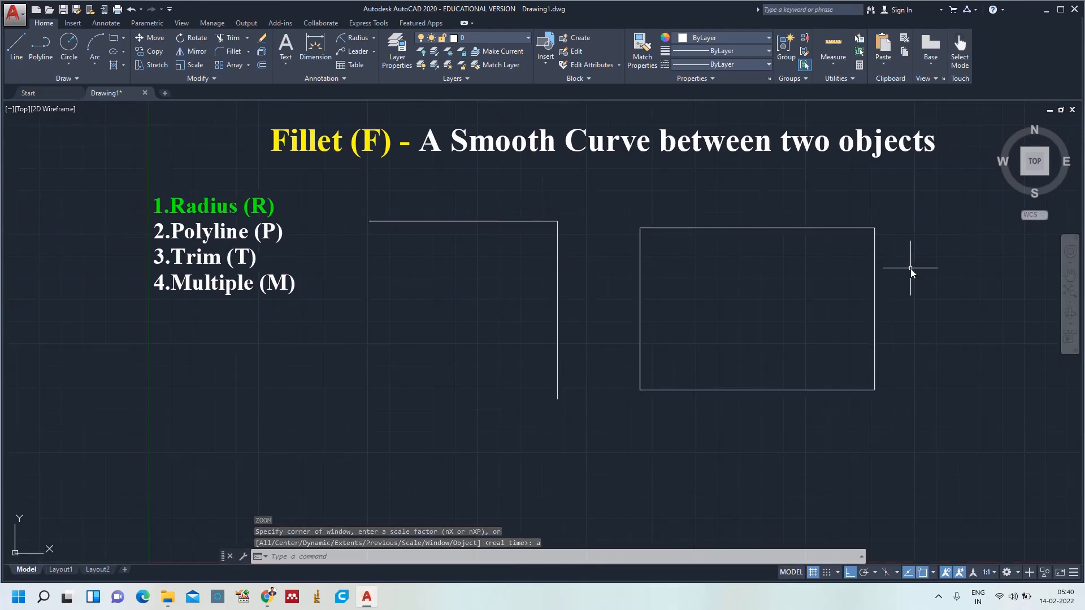
# Draw an irregular seven-sided polyline to the right of the rectangle with ortho mode off, ending at its start point
pyautogui.write('pl')
pyautogui.press('Return')
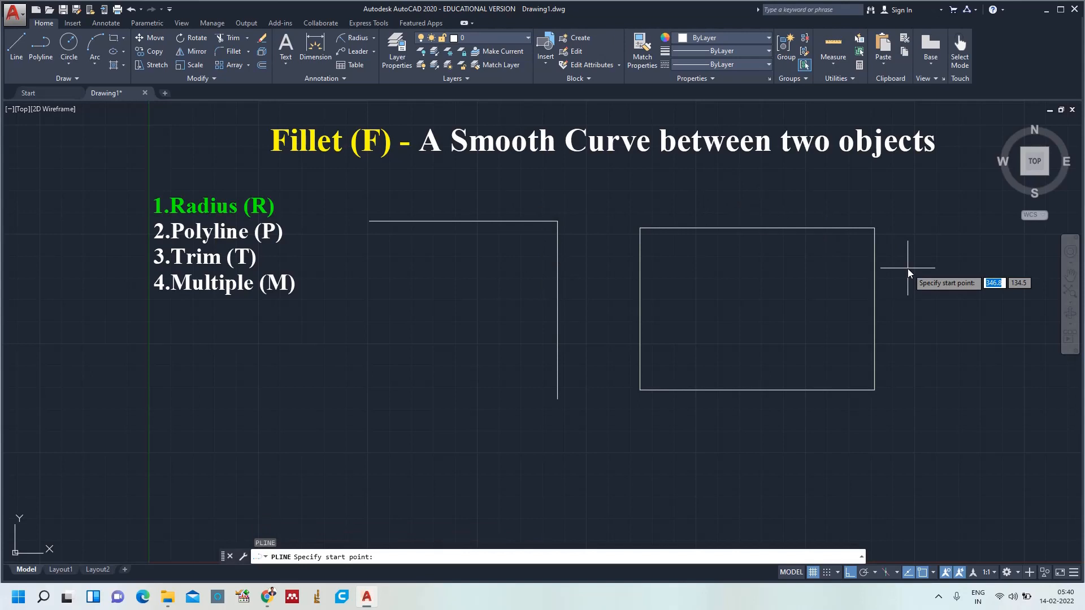
pyautogui.click(953, 292)
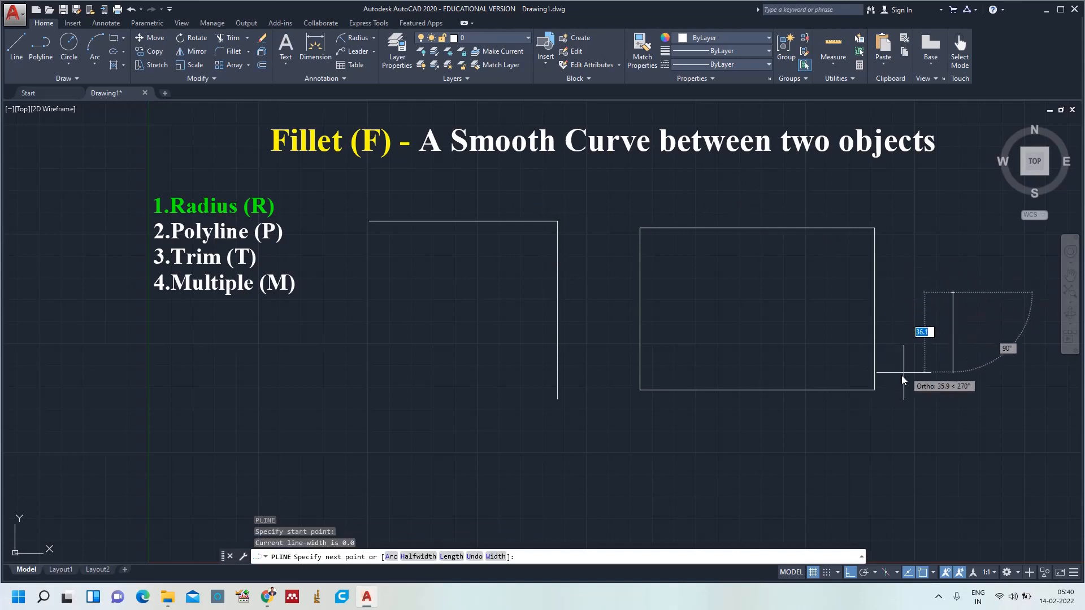
pyautogui.click(849, 575)
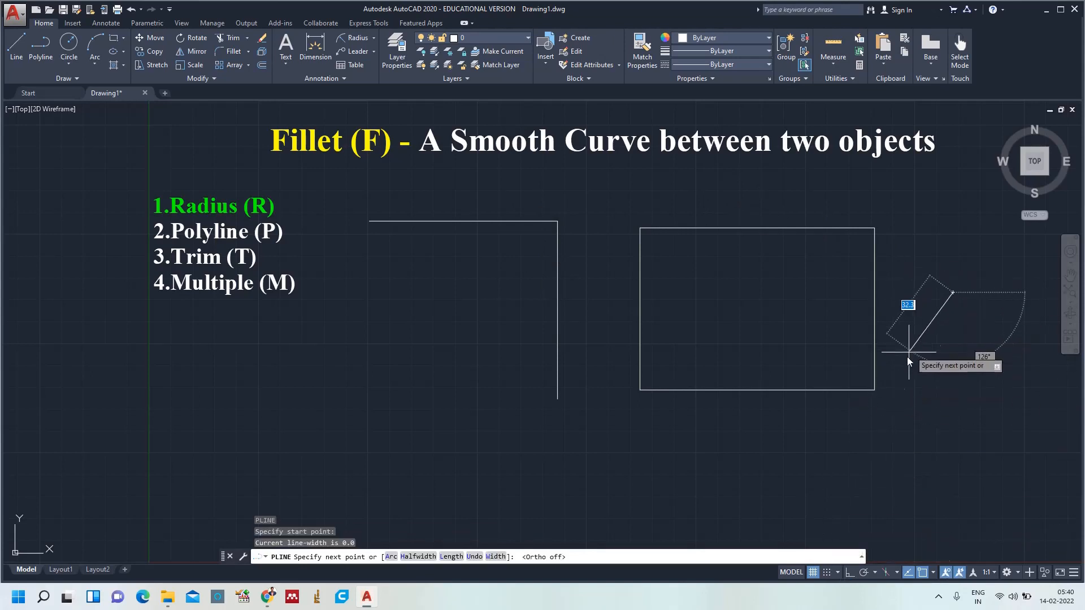
pyautogui.click(932, 412)
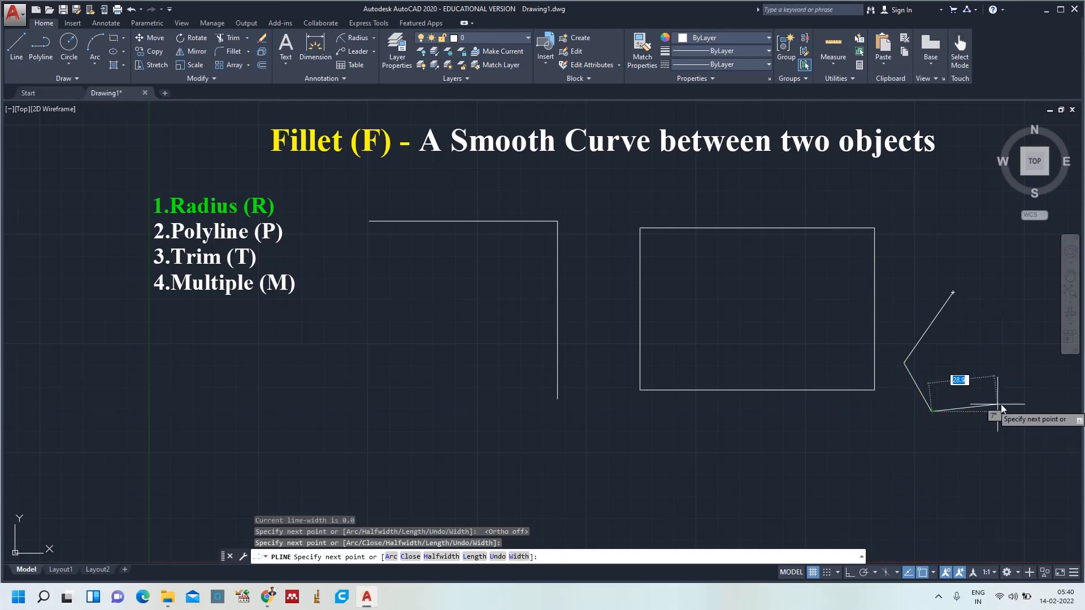
pyautogui.click(1006, 453)
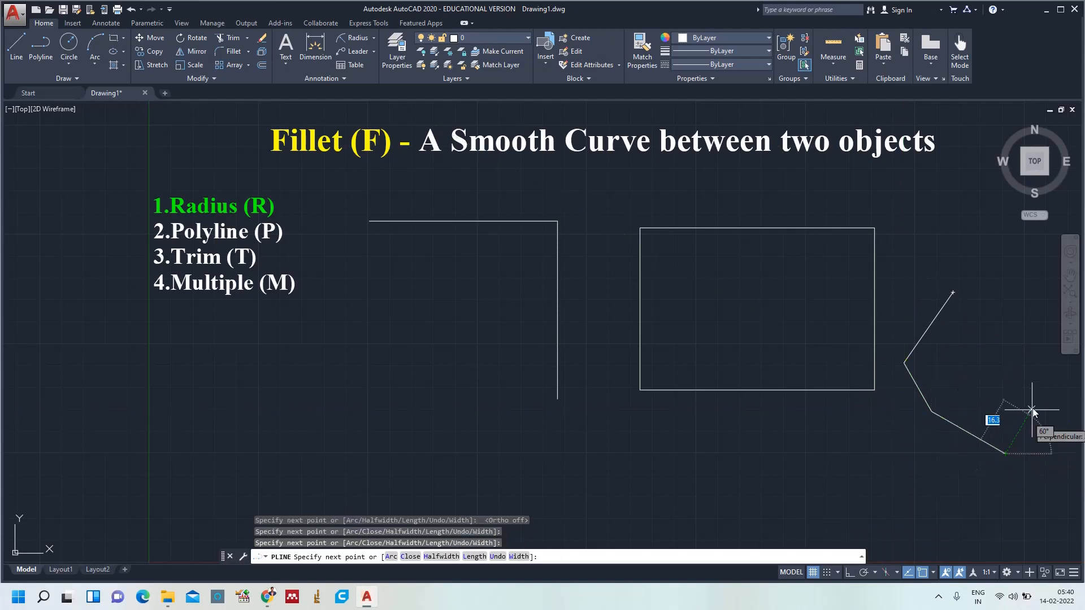
pyautogui.click(969, 383)
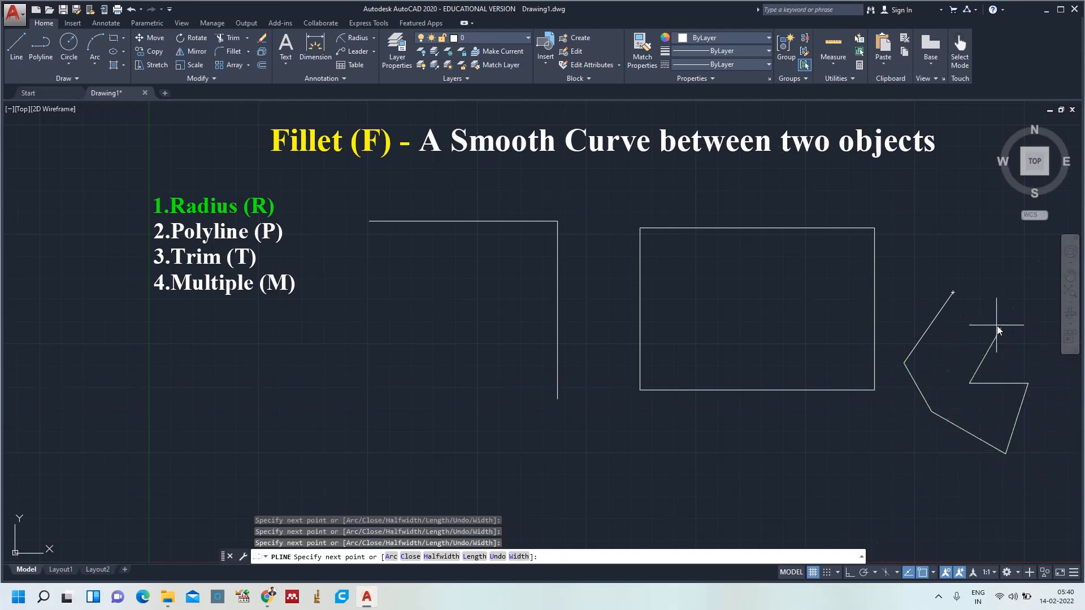
pyautogui.click(1000, 328)
pyautogui.click(952, 292)
pyautogui.press('Escape')
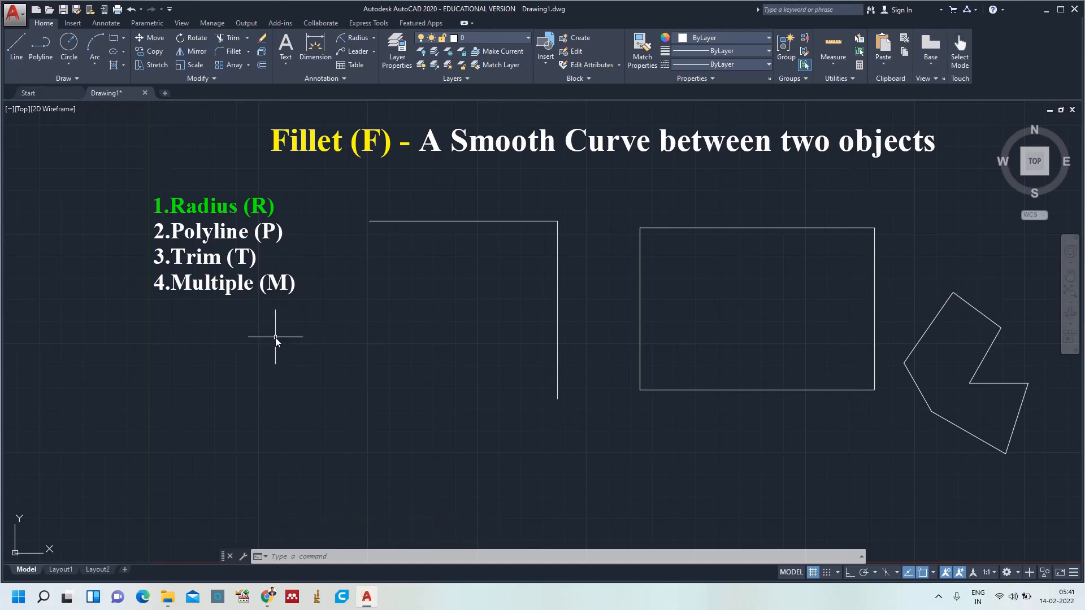
# Fillet the corner between the horizontal and vertical lines with a radius of 20
pyautogui.write('F')
pyautogui.press('Return')
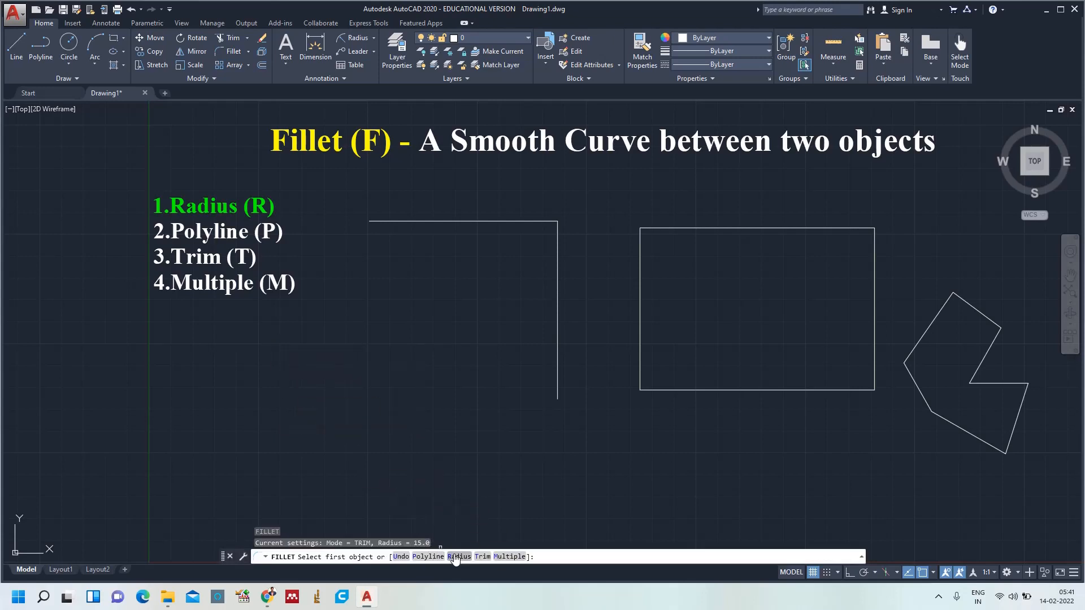
pyautogui.click(457, 557)
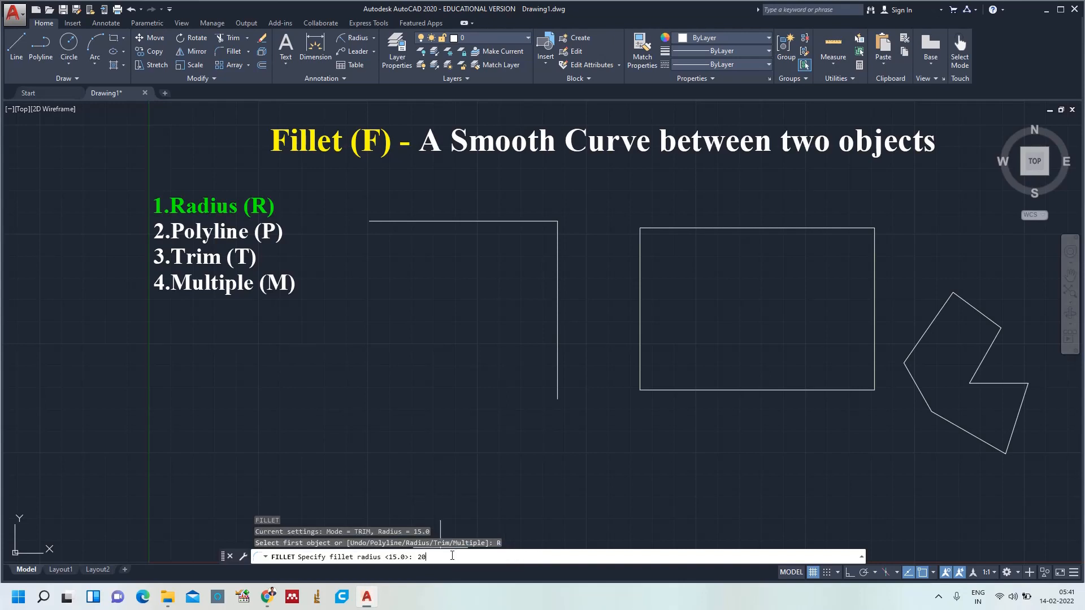
pyautogui.press('Return')
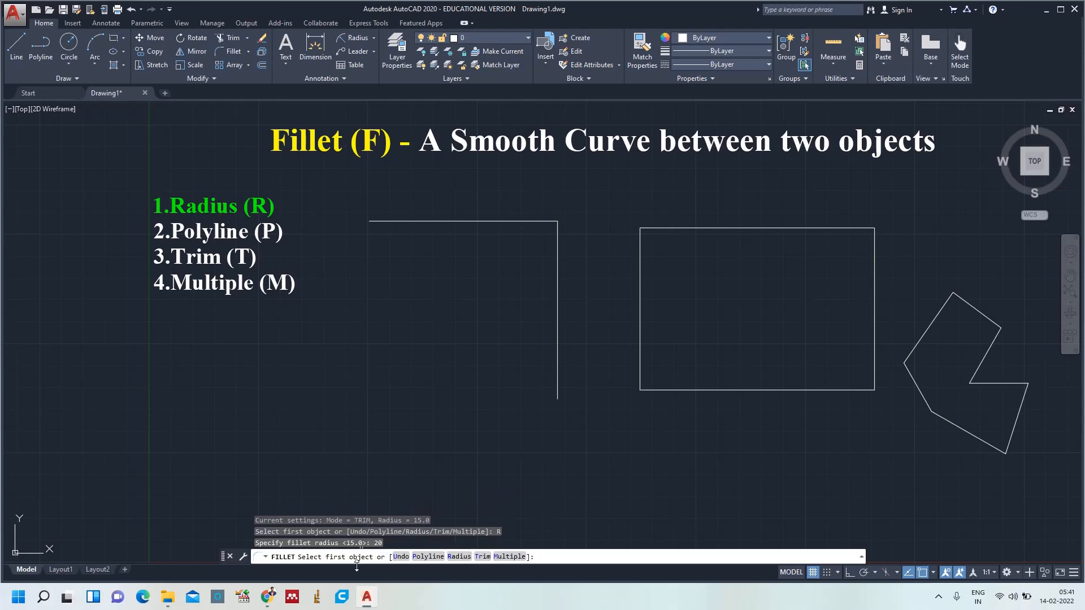
pyautogui.click(481, 222)
pyautogui.click(556, 263)
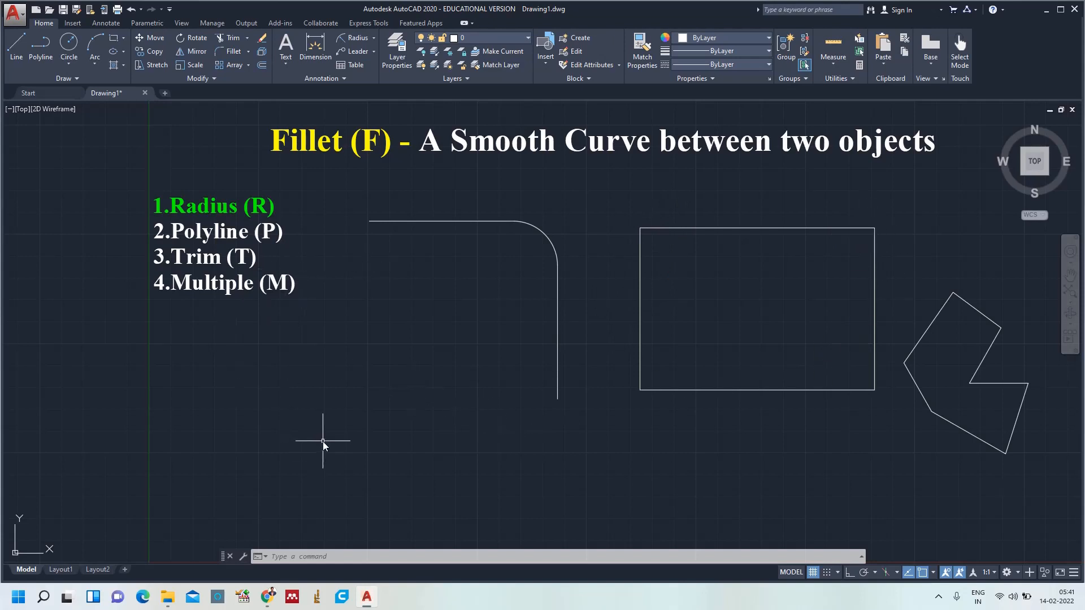
# Fillet the rectangular polyline with the Fillet command's Polyline option, keeping the radius at 20
pyautogui.press('Return')
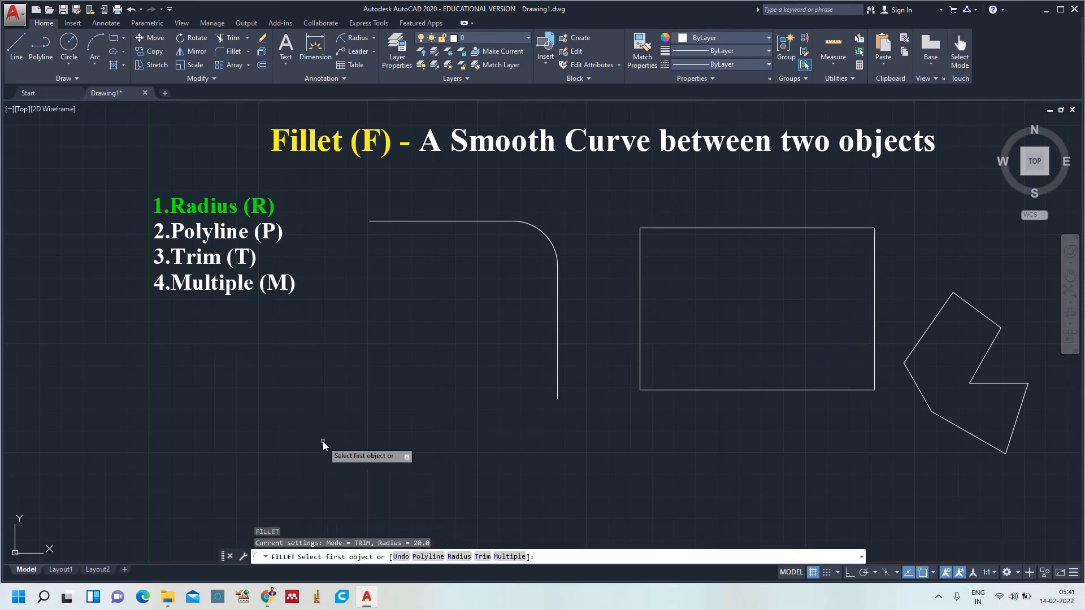
pyautogui.click(459, 557)
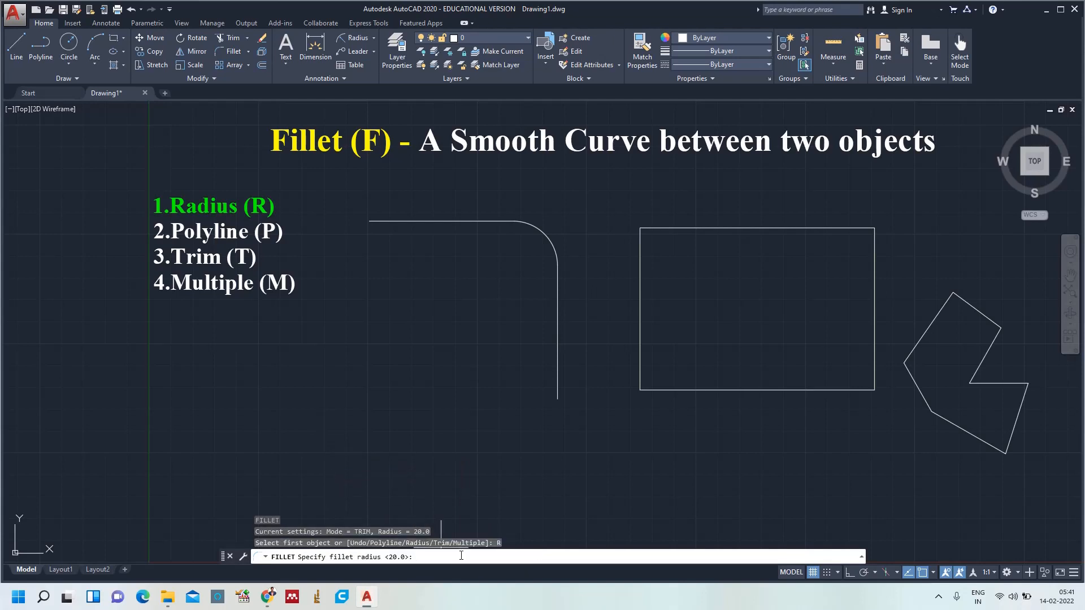
pyautogui.press('Return')
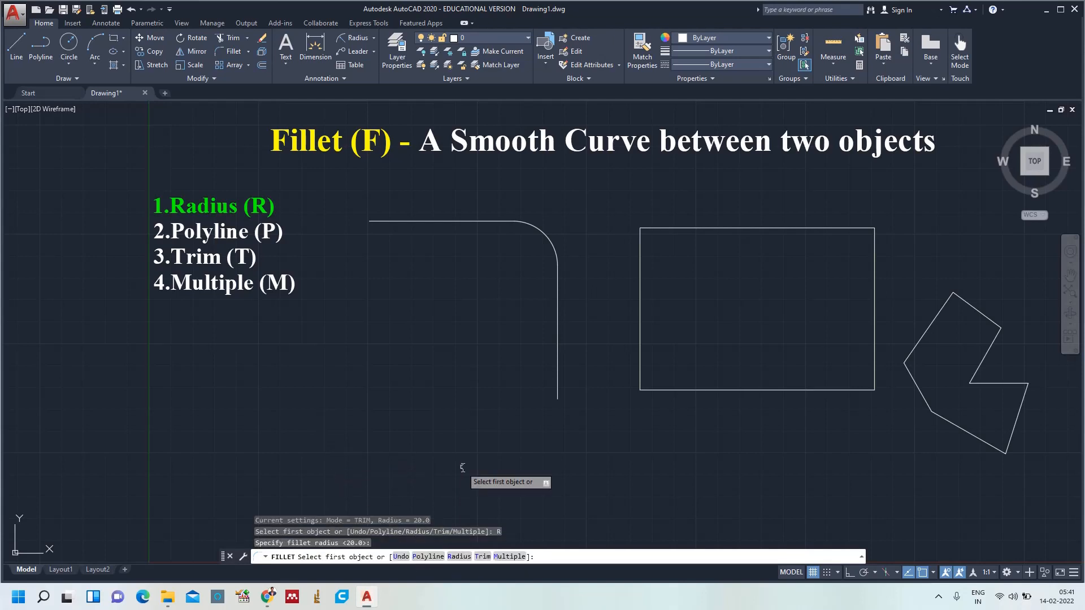
pyautogui.write('p')
pyautogui.press('Return')
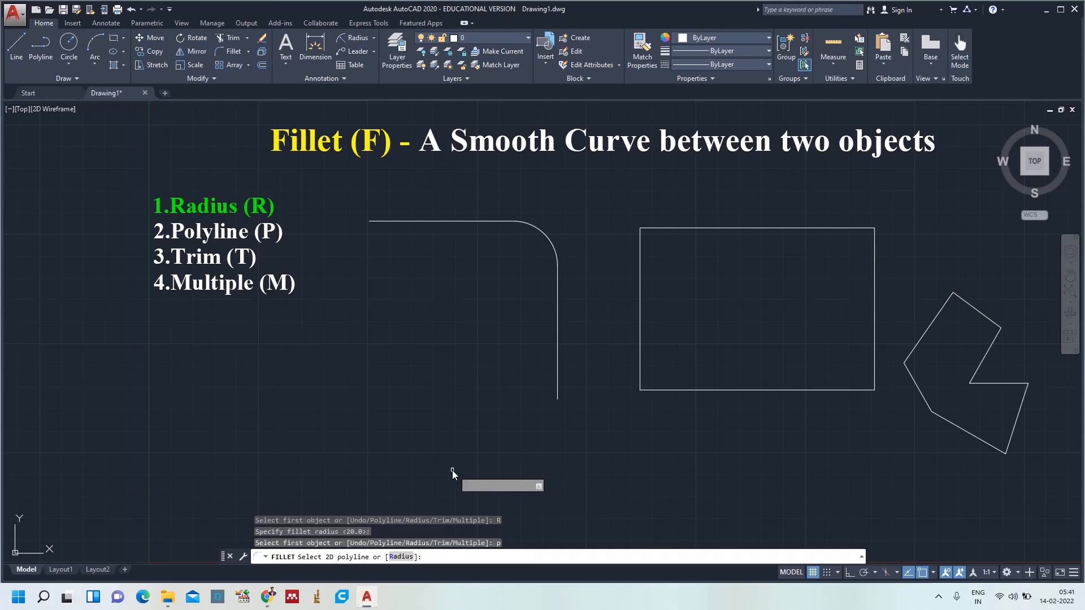
pyautogui.click(641, 321)
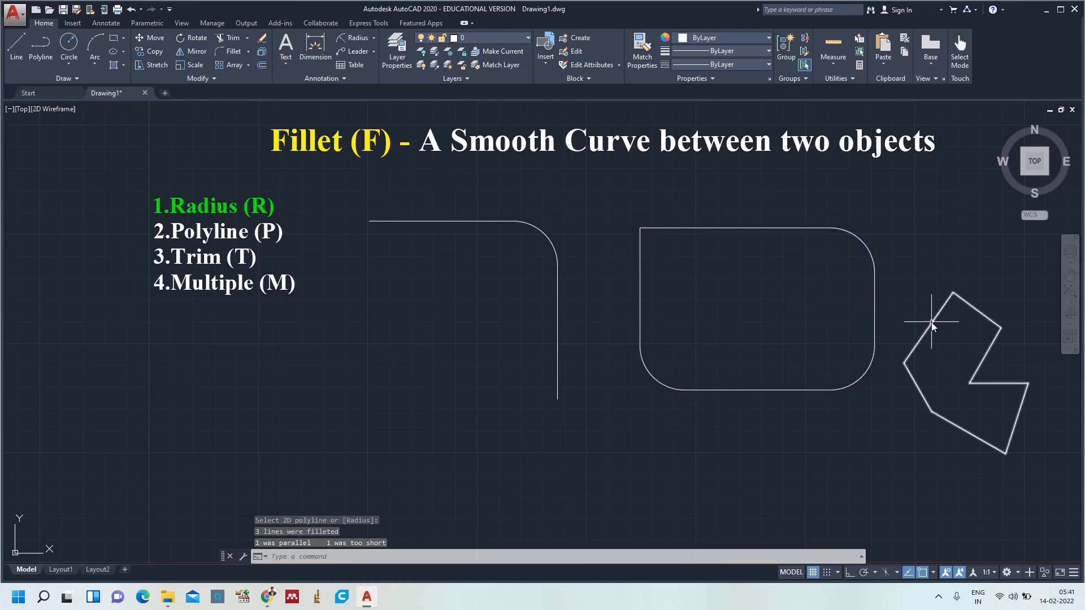
# Fillet the irregular polyline with the Fillet command's Polyline option, keeping the radius at 20
pyautogui.press('Return')
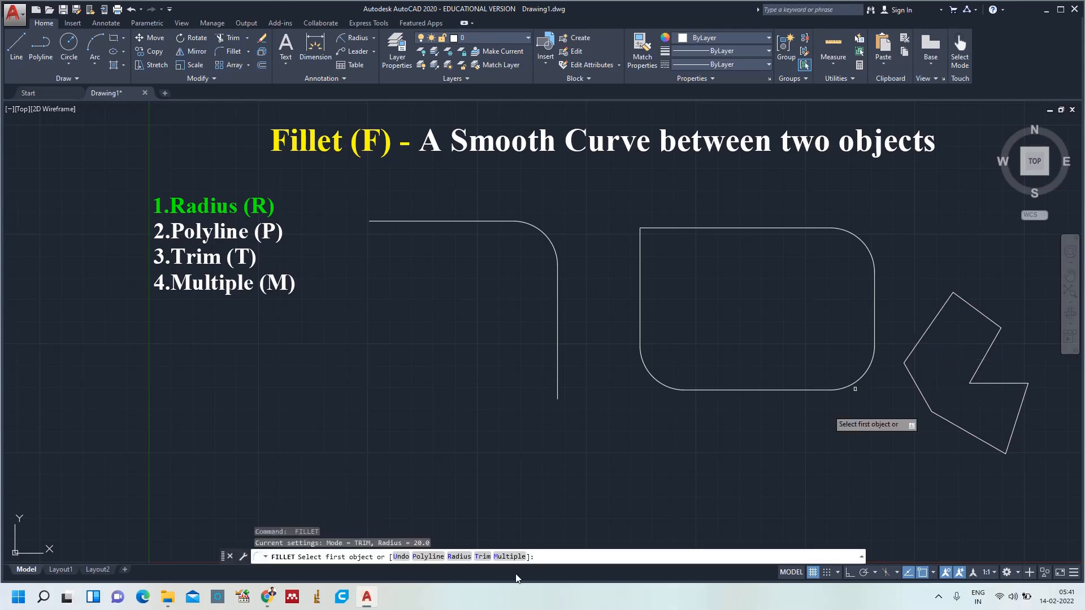
pyautogui.write('p')
pyautogui.press('Return')
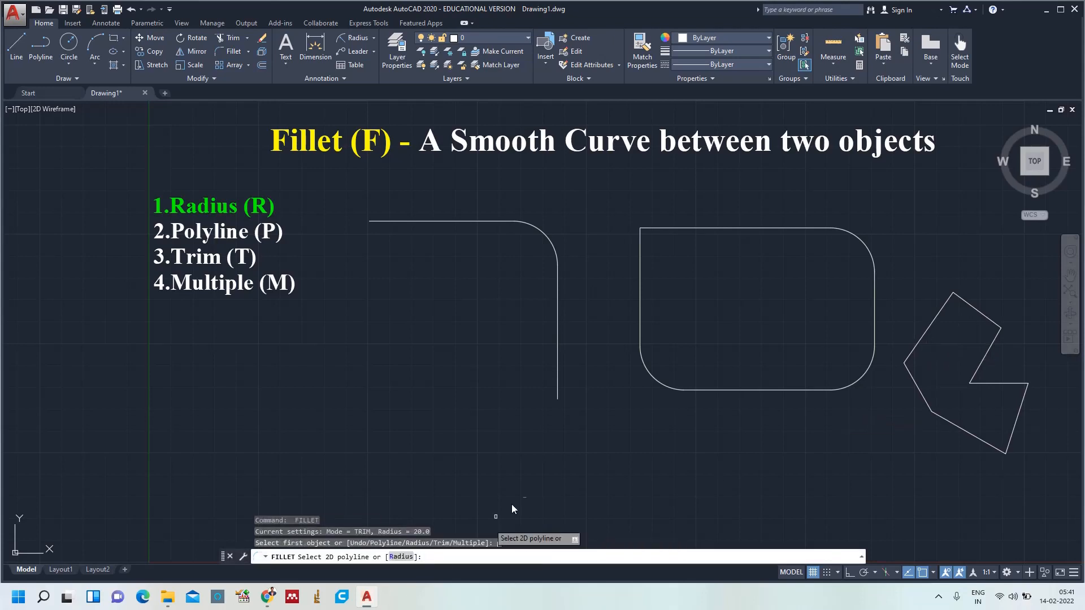
pyautogui.click(932, 322)
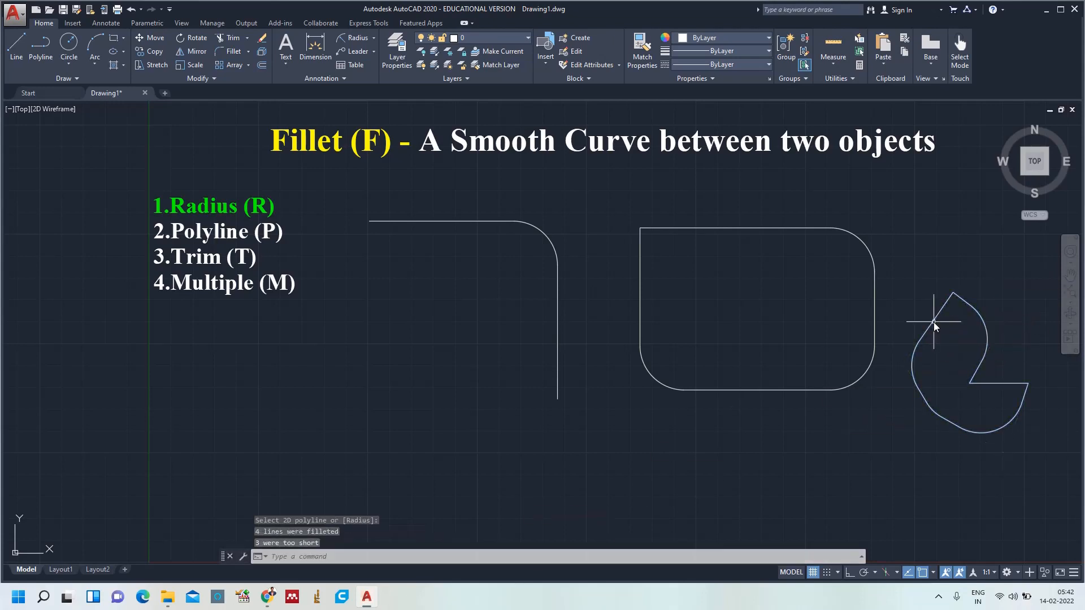
# Examine the filleted line corner, rectangle and irregular polyline up close, and fit the whole drawing in view
pyautogui.scroll(3, 785, 503)
pyautogui.scroll(-5, 784, 501)
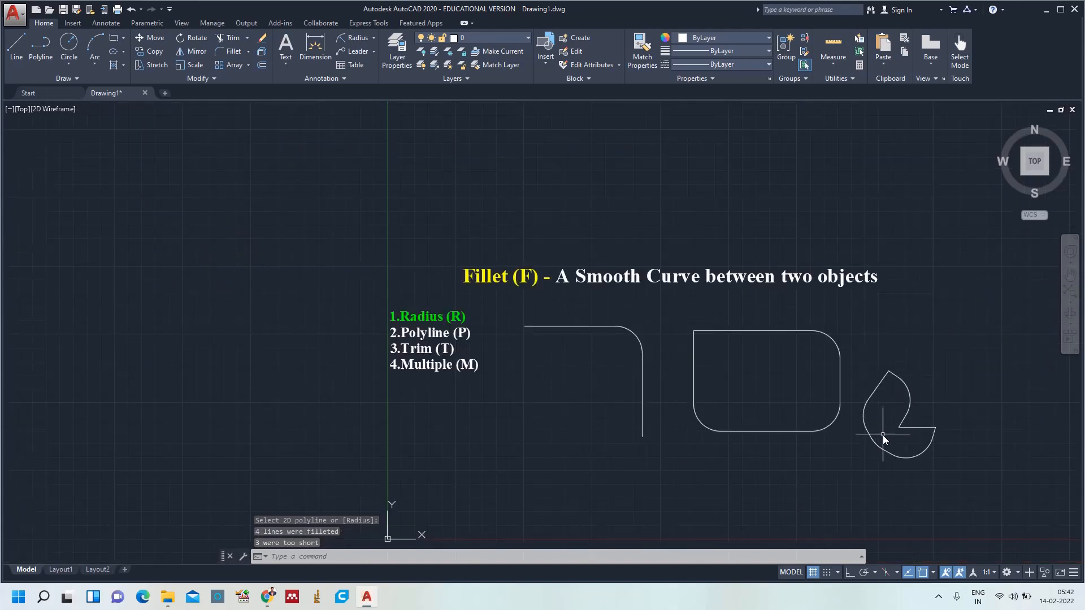
pyautogui.scroll(2, 928, 431)
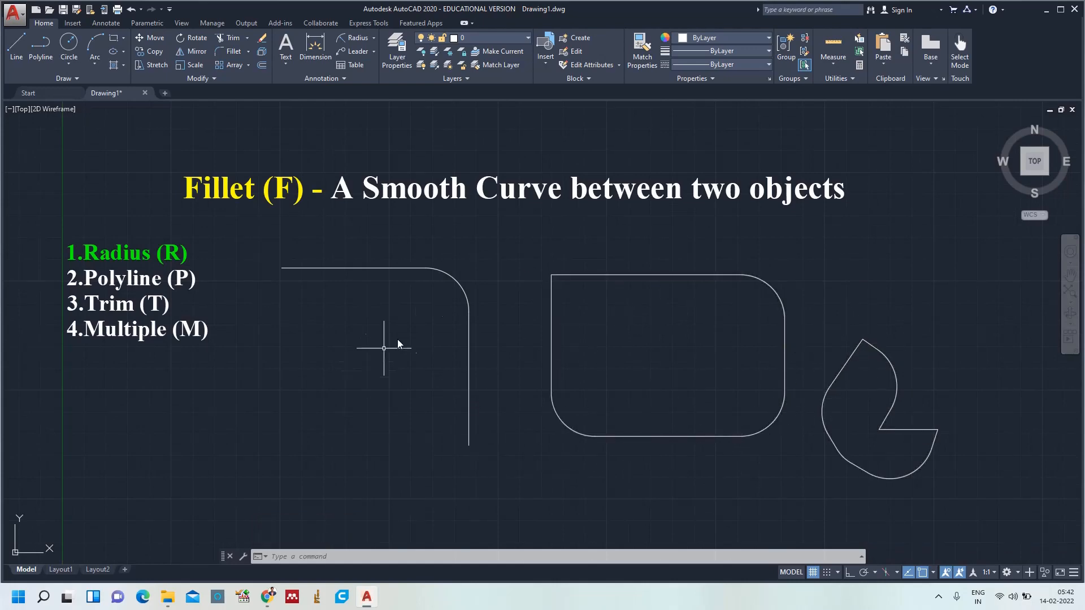
pyautogui.scroll(3, 477, 287)
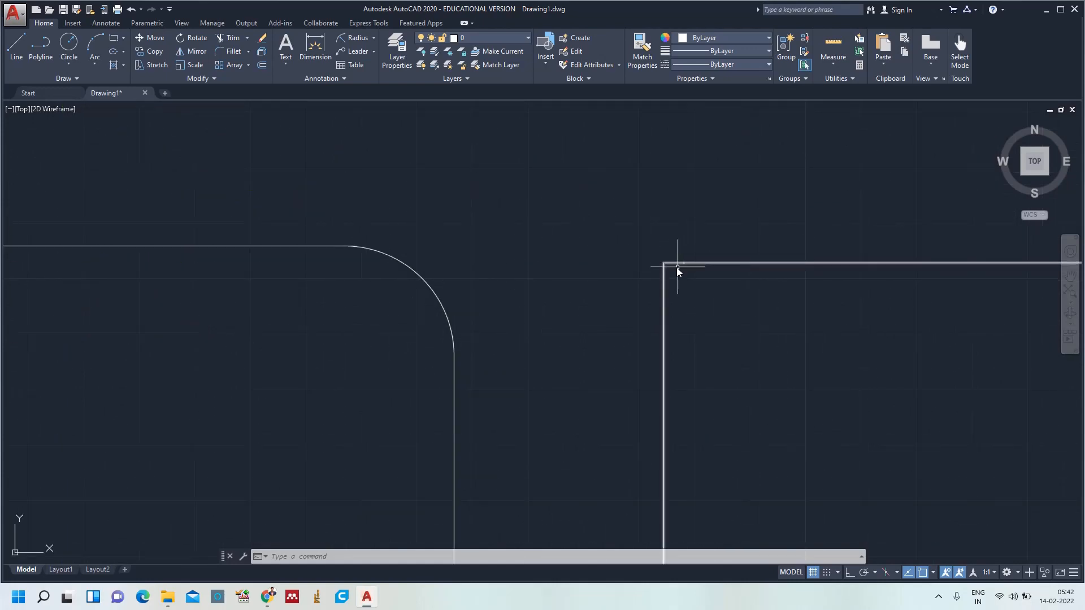
pyautogui.scroll(-3, 676, 274)
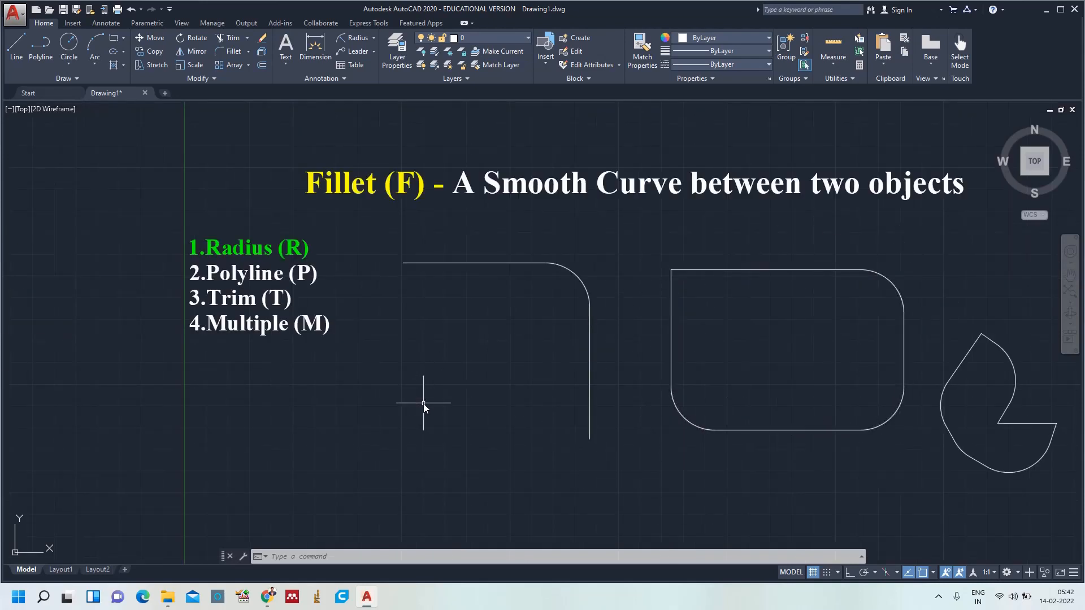
pyautogui.write('z')
pyautogui.press('Return')
pyautogui.write('a')
pyautogui.press('Return')
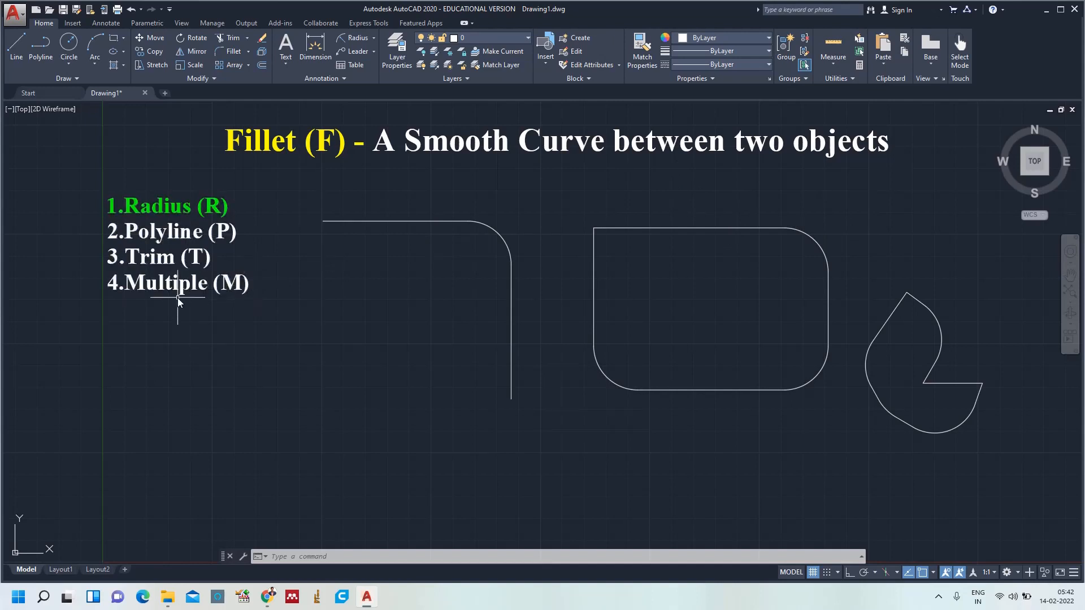
# Erase the filleted lines with their arc and both filleted polylines, keeping the title and option list
pyautogui.click(924, 211)
pyautogui.moveTo(647, 214)
pyautogui.mouseDown()
pyautogui.moveTo(429, 384)
pyautogui.moveTo(920, 390)
pyautogui.moveTo(1039, 420)
pyautogui.mouseUp()
pyautogui.press('Delete')
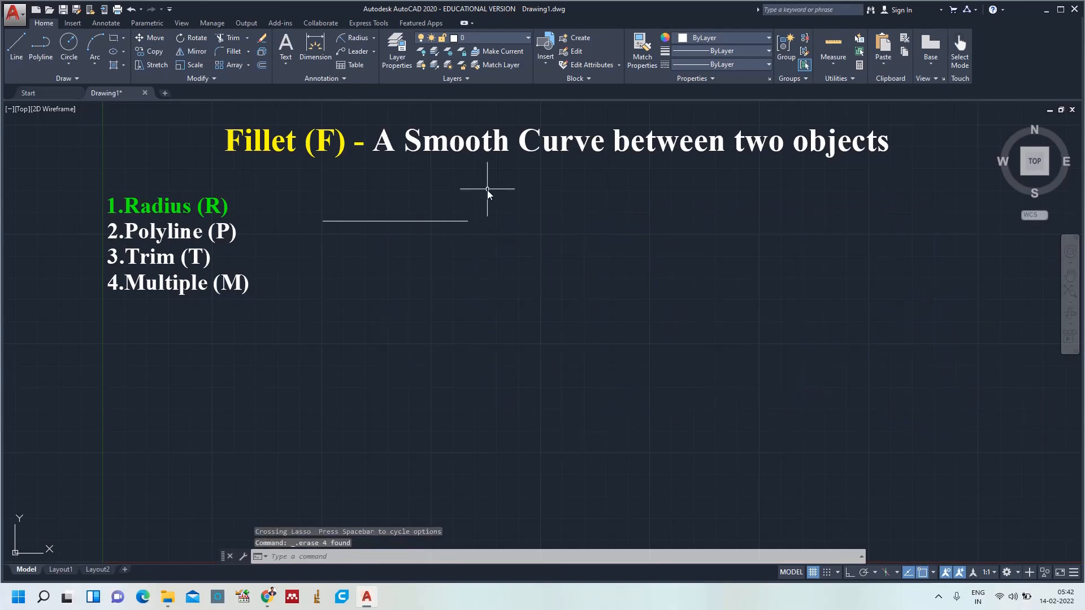
pyautogui.moveTo(486, 191)
pyautogui.mouseDown()
pyautogui.moveTo(339, 264)
pyautogui.moveTo(329, 297)
pyautogui.mouseUp()
pyautogui.press('Delete')
# Draw a horizontal line and a vertical line down from its right end with ortho mode on, forming a square corner
pyautogui.write('l')
pyautogui.press('Return')
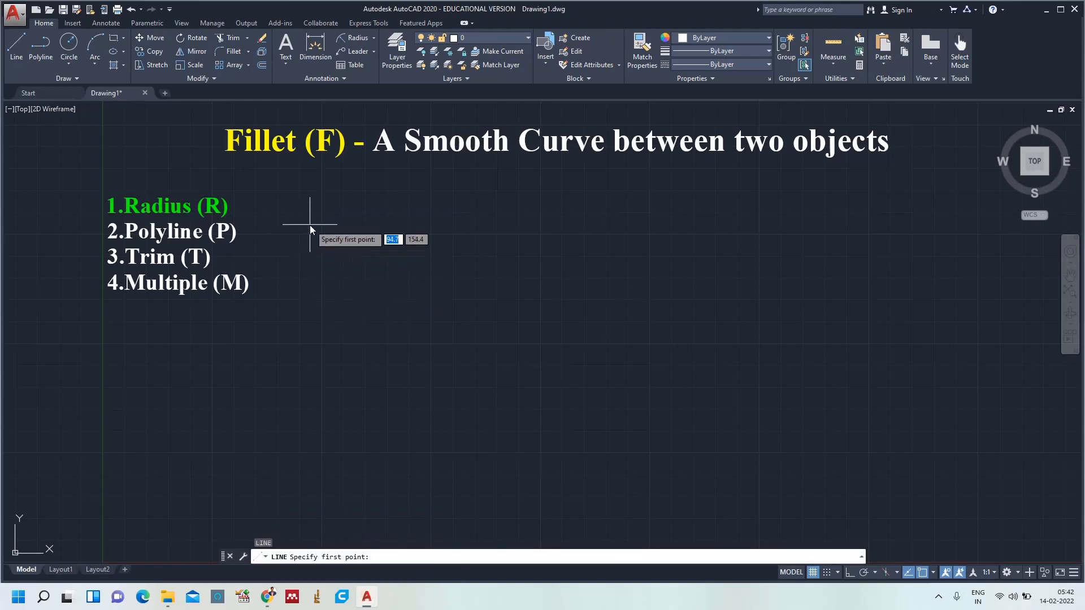
pyautogui.click(310, 225)
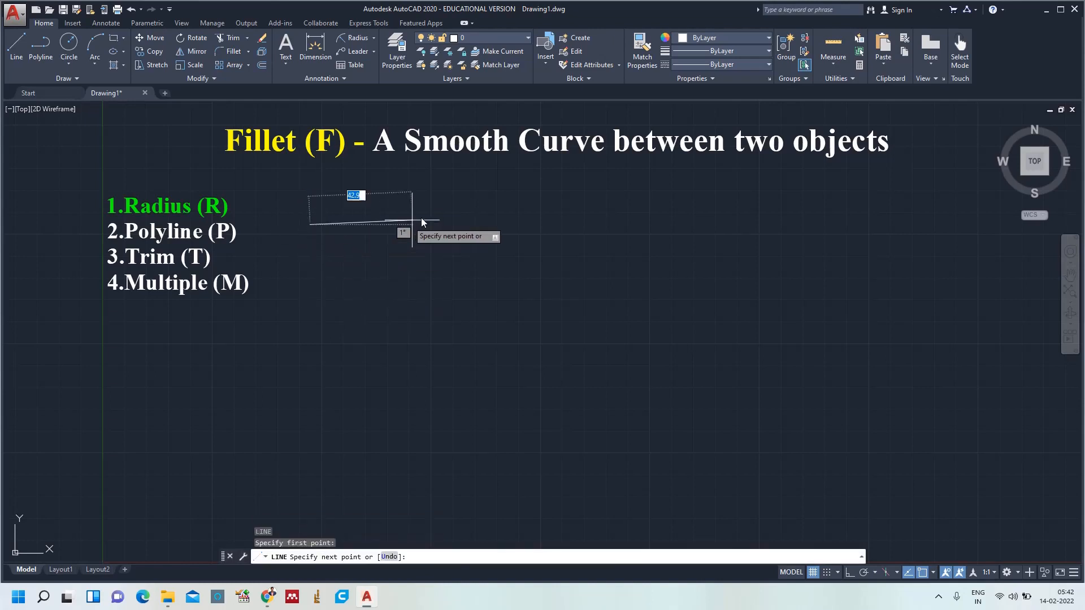
pyautogui.click(850, 572)
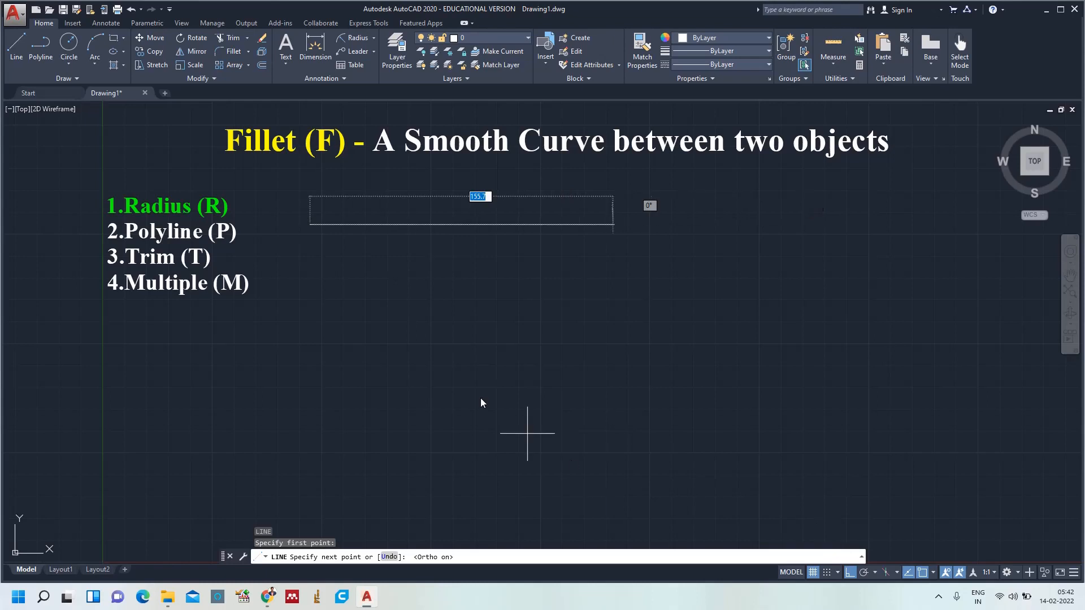
pyautogui.click(482, 236)
pyautogui.click(449, 399)
# Draw two neighbouring circles to the right of the lines, with radii of about 22 and 18
pyautogui.write('c')
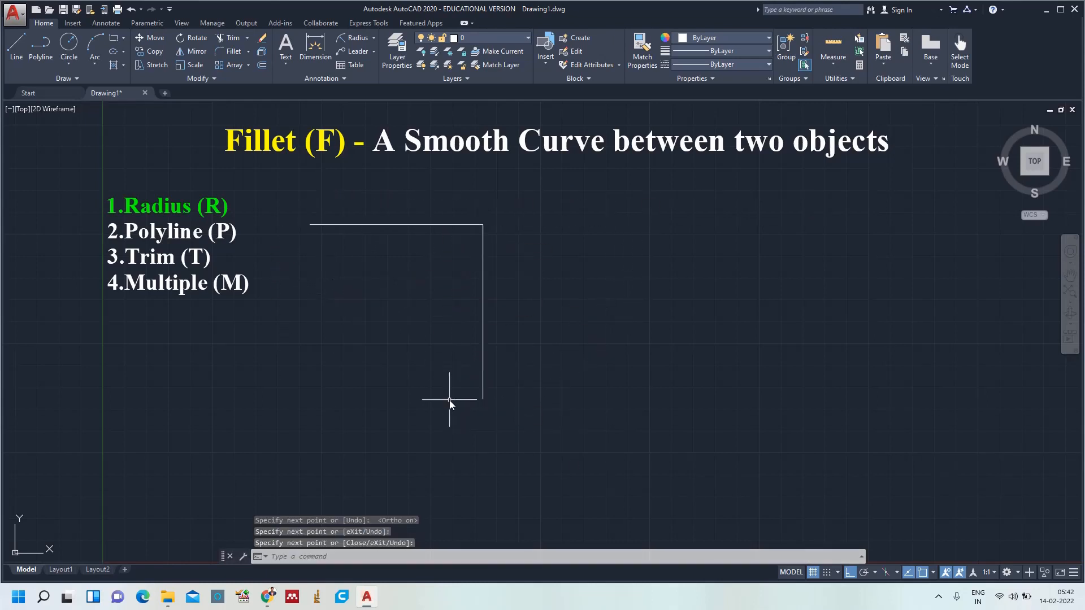
pyautogui.press('Return')
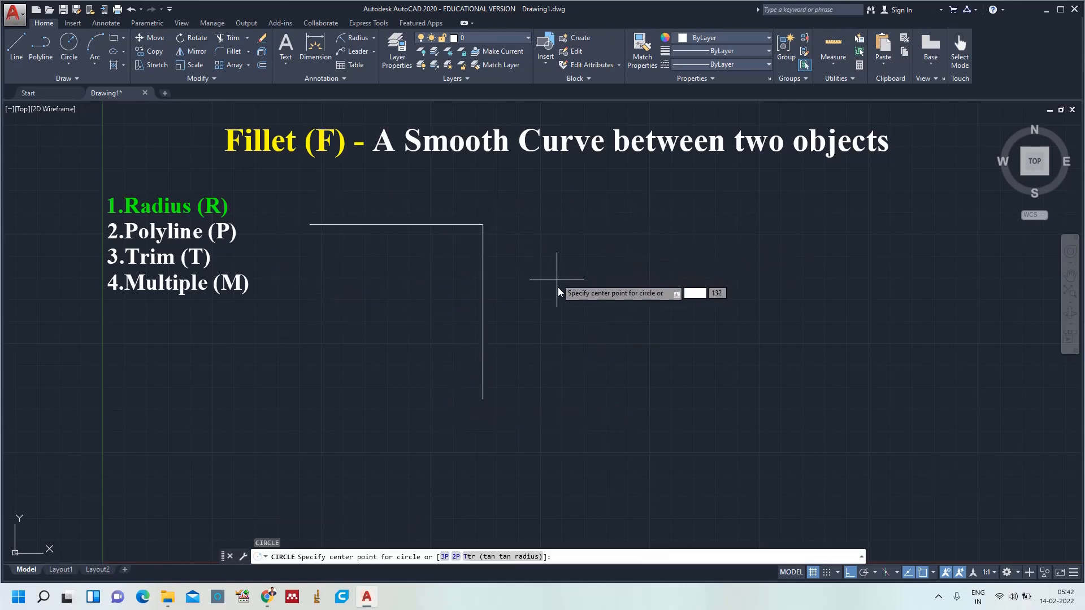
pyautogui.click(580, 309)
pyautogui.click(628, 348)
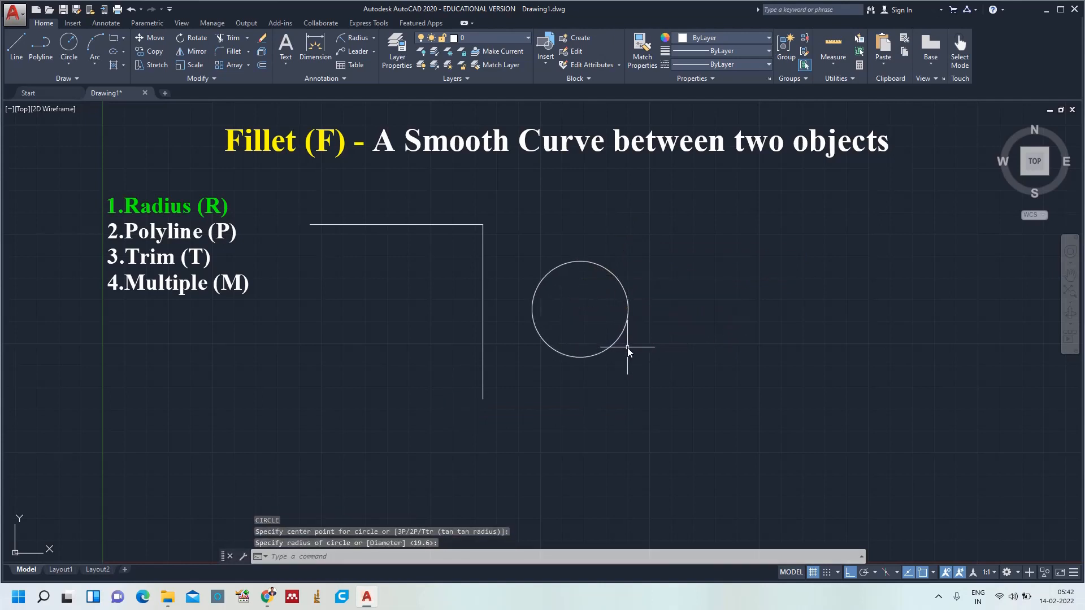
pyautogui.press('Return')
pyautogui.click(673, 295)
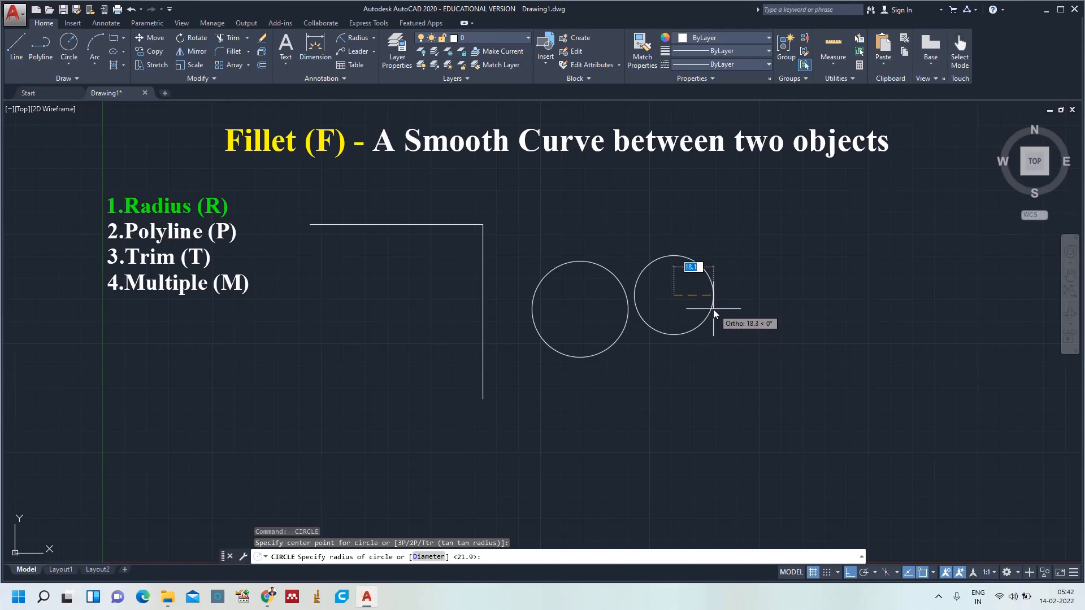
pyautogui.click(714, 310)
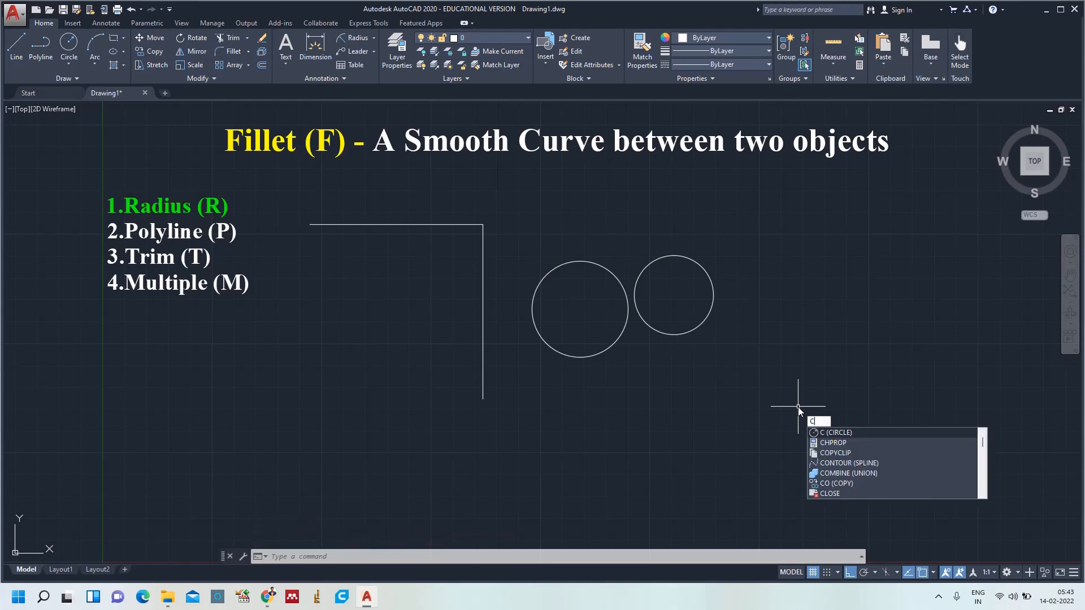
# Draw a third, larger circle farther to the right and a separate vertical line on its right side
pyautogui.press('Return')
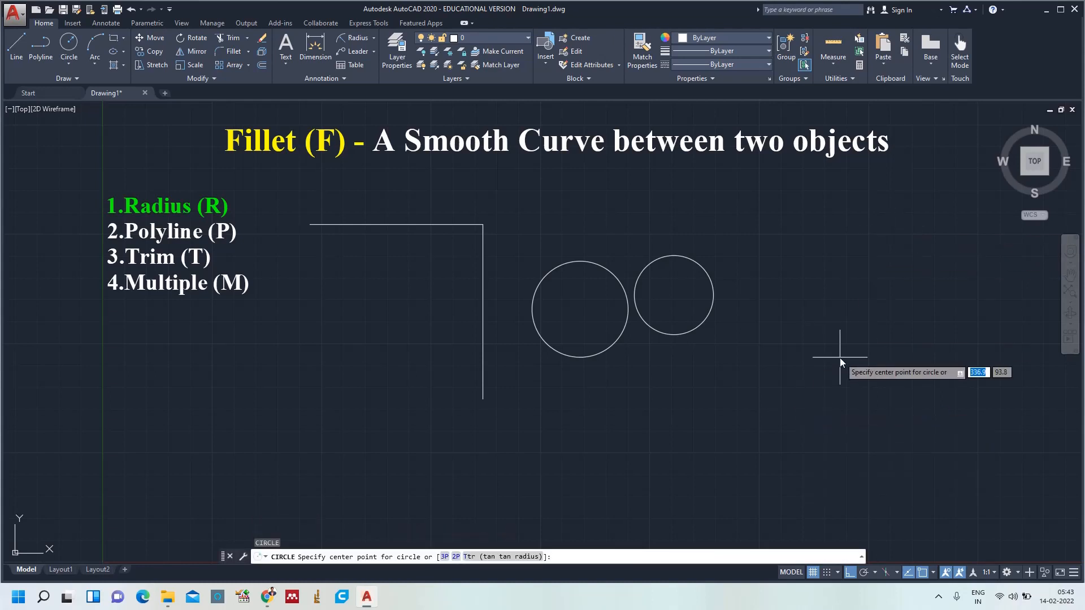
pyautogui.click(833, 300)
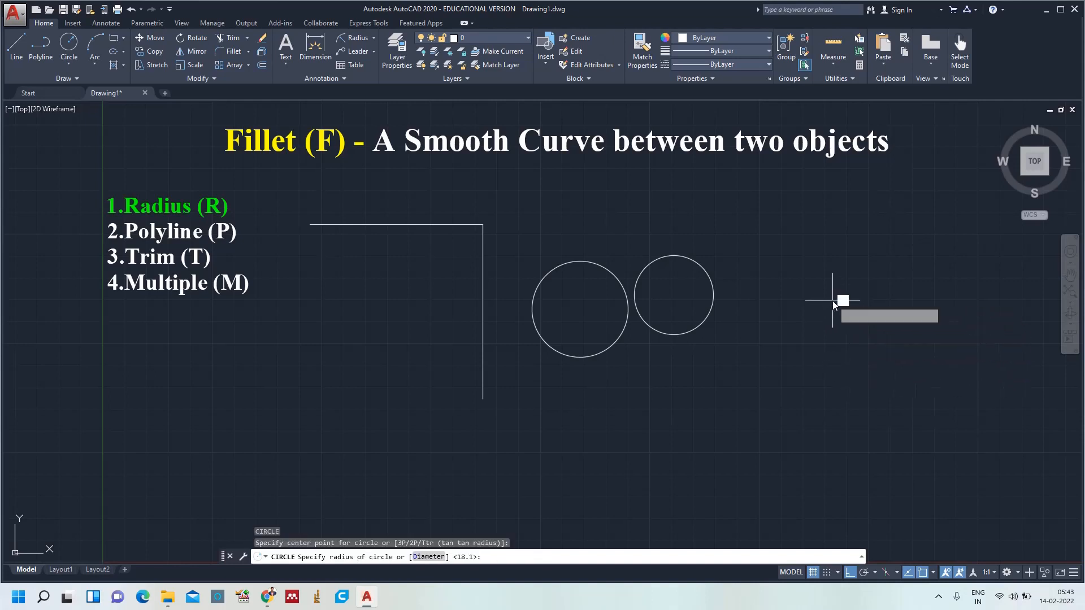
pyautogui.click(869, 347)
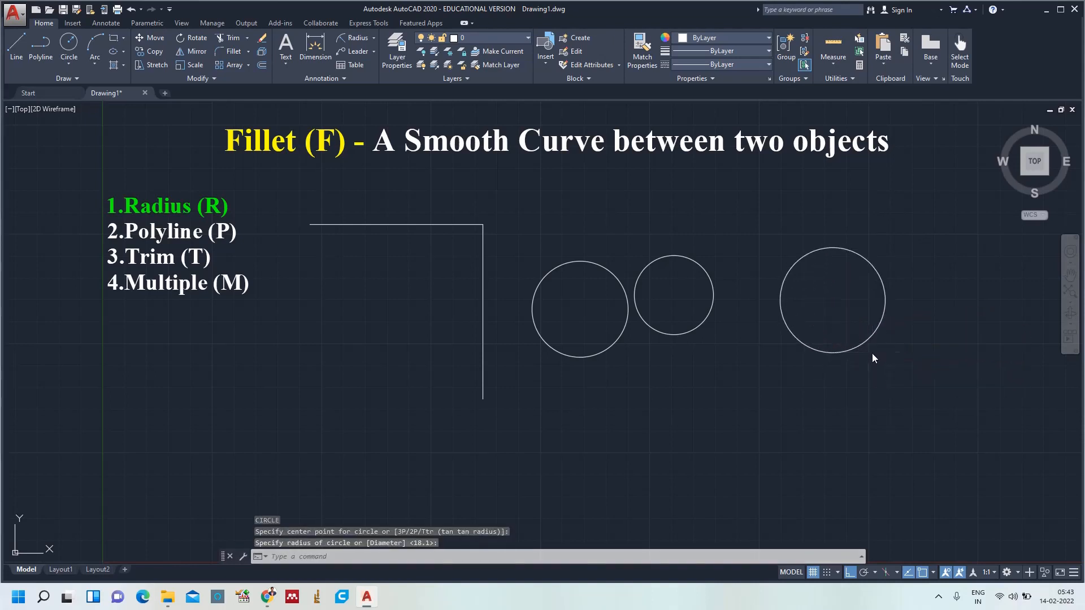
pyautogui.write('l')
pyautogui.press('Return')
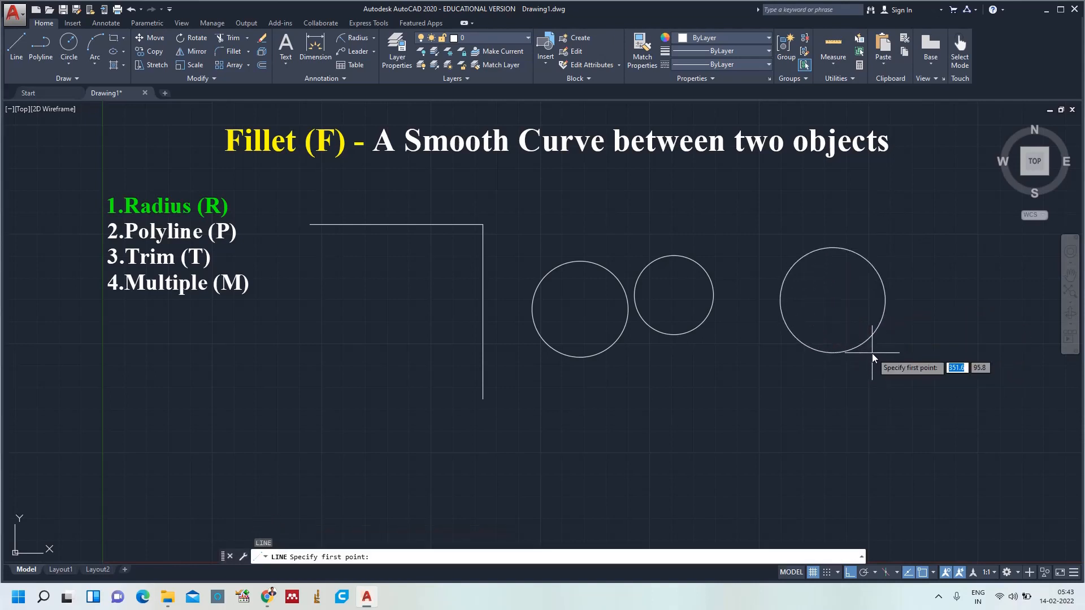
pyautogui.click(926, 256)
pyautogui.click(888, 465)
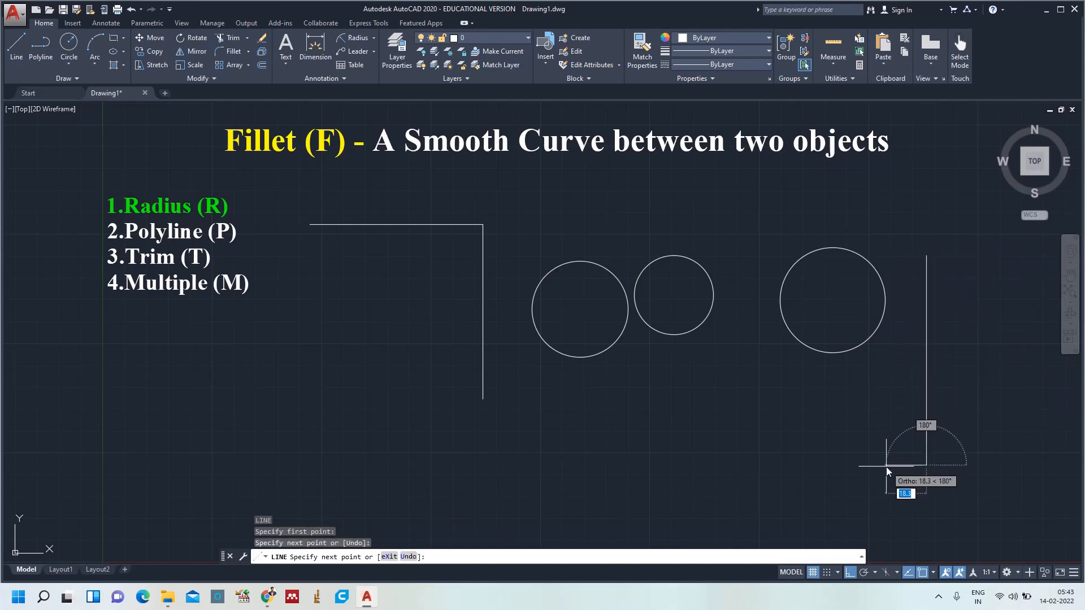
pyautogui.press('Escape')
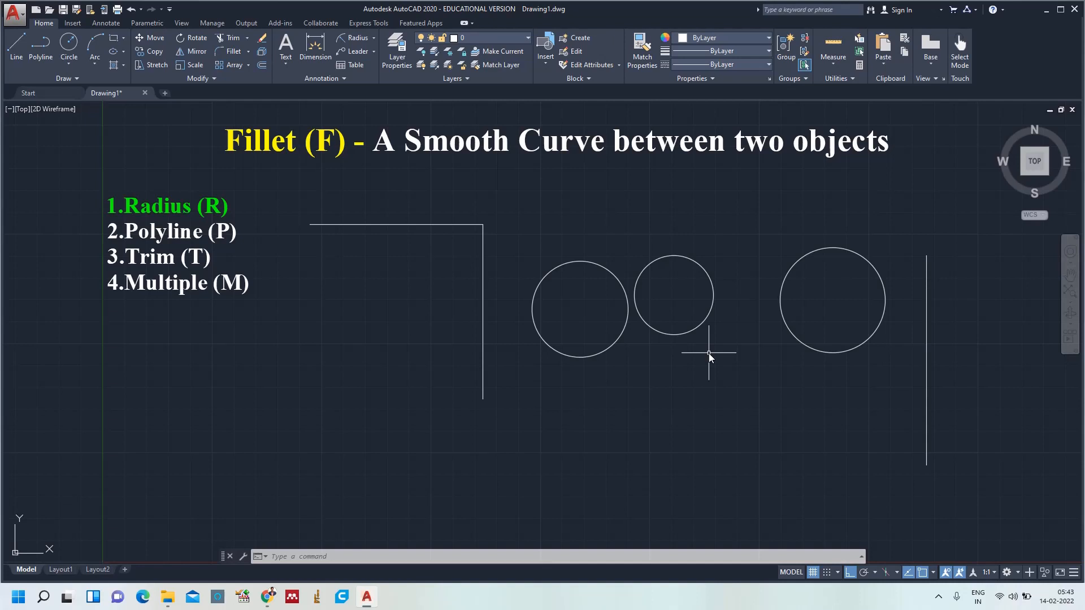
# Fillet the corner between the horizontal and vertical lines with a radius of 15, using the Fillet command's Multiple option
pyautogui.write('f')
pyautogui.press('Return')
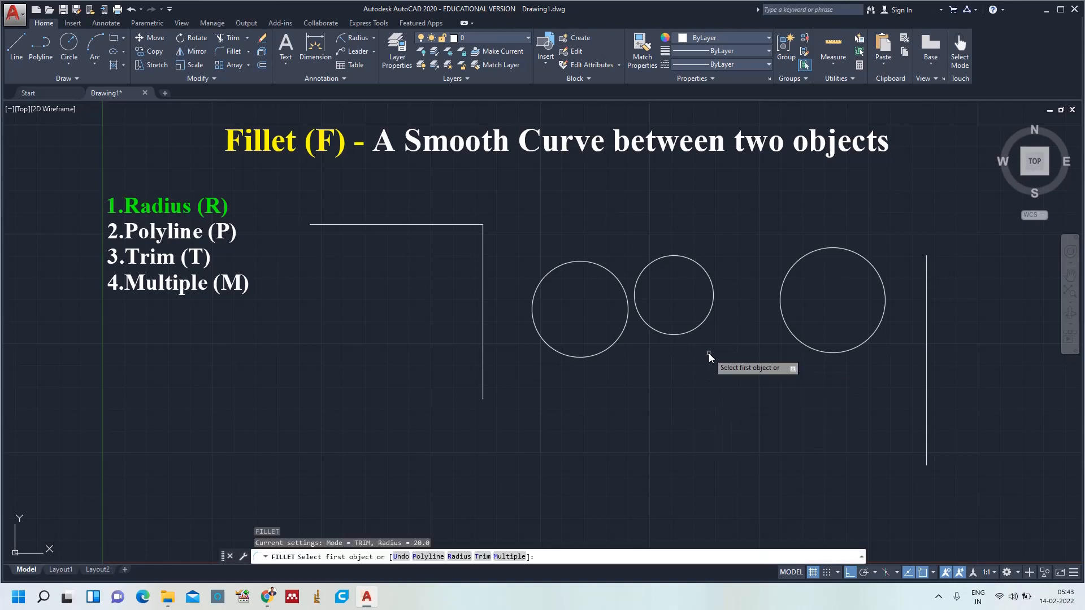
pyautogui.write('r')
pyautogui.press('Return')
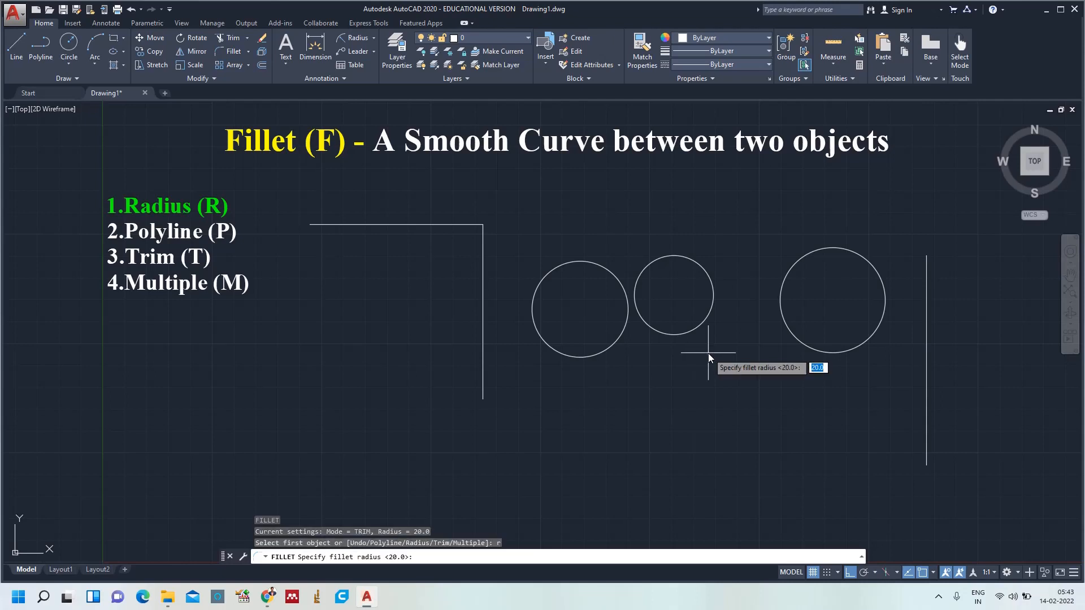
pyautogui.write('15')
pyautogui.press('Return')
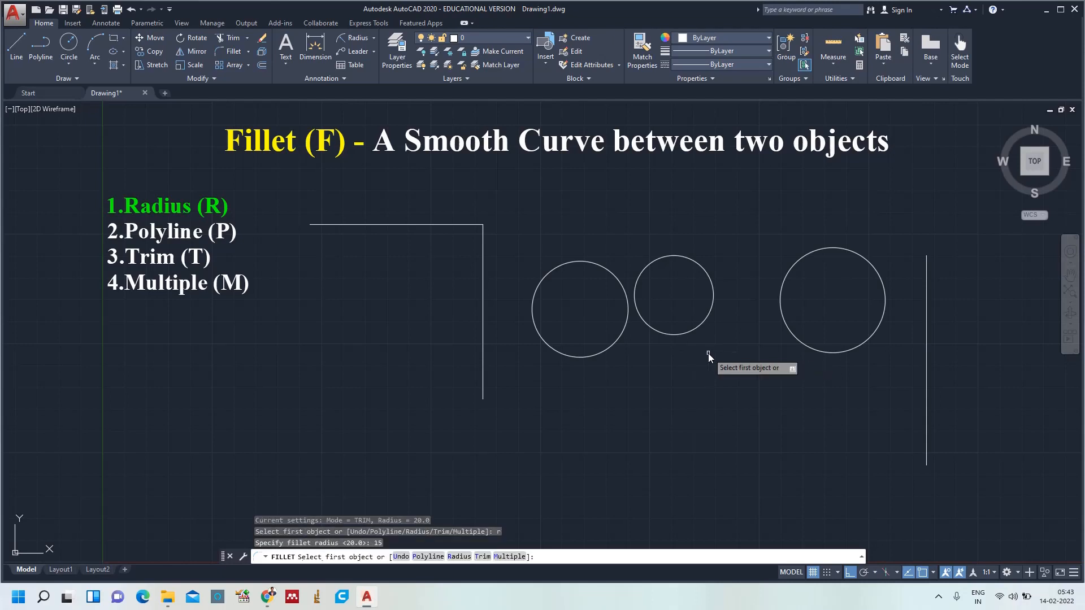
pyautogui.click(506, 557)
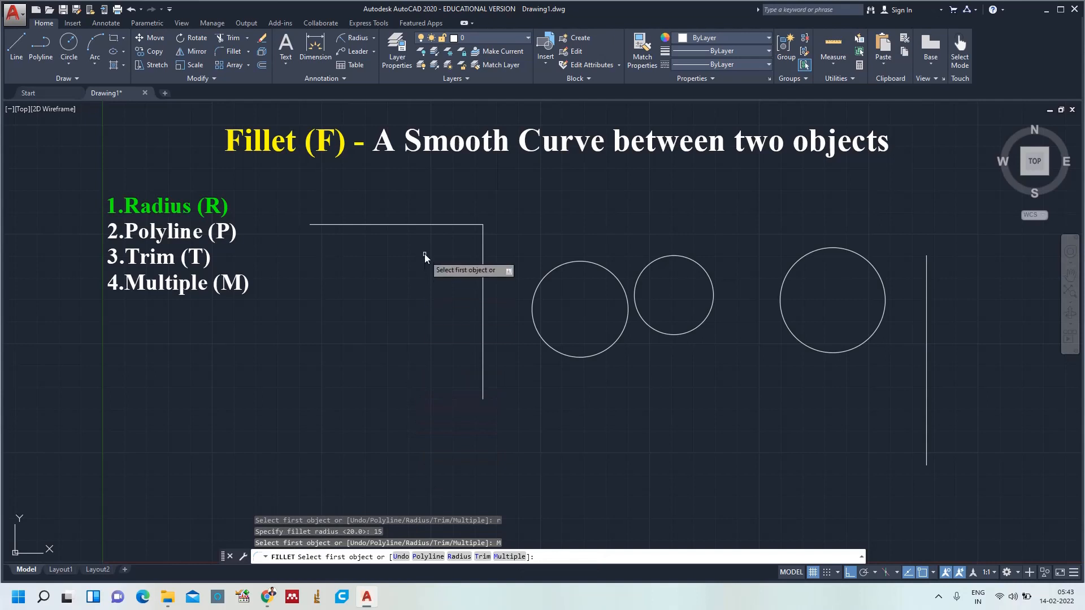
pyautogui.click(409, 225)
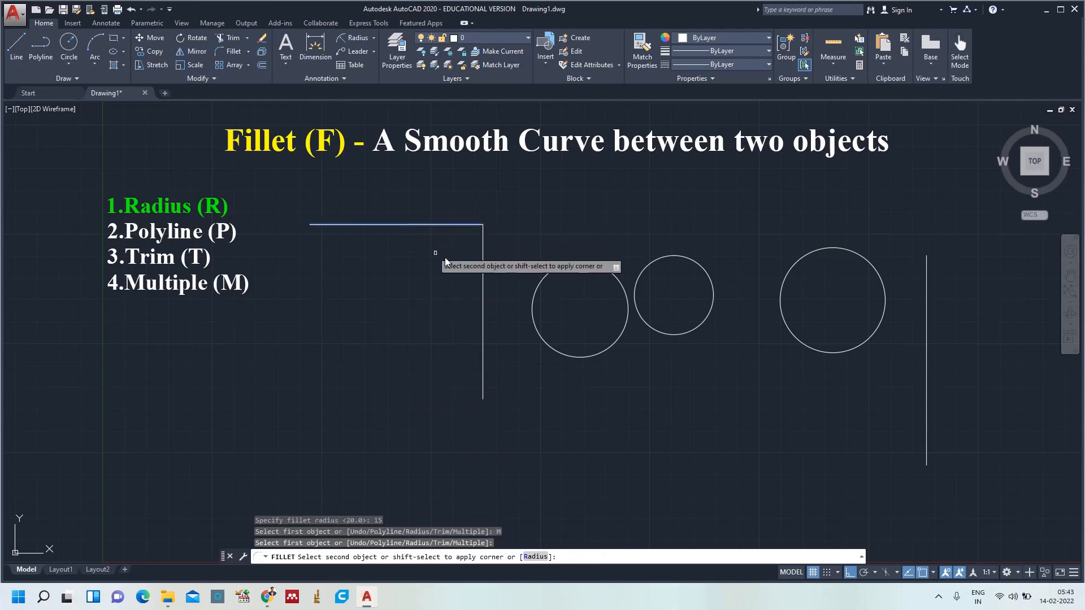
pyautogui.click(483, 269)
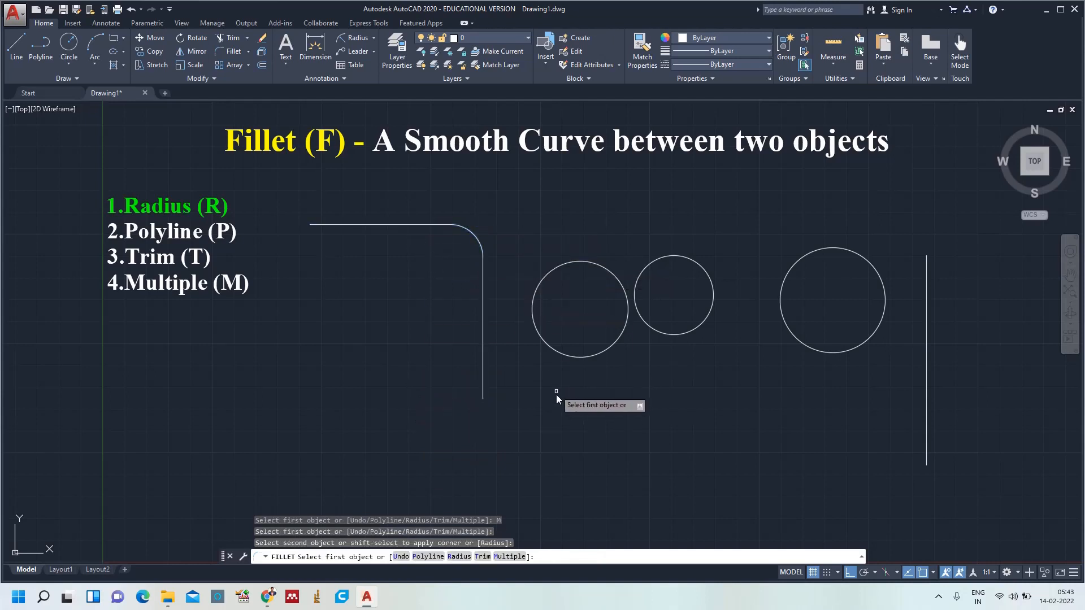